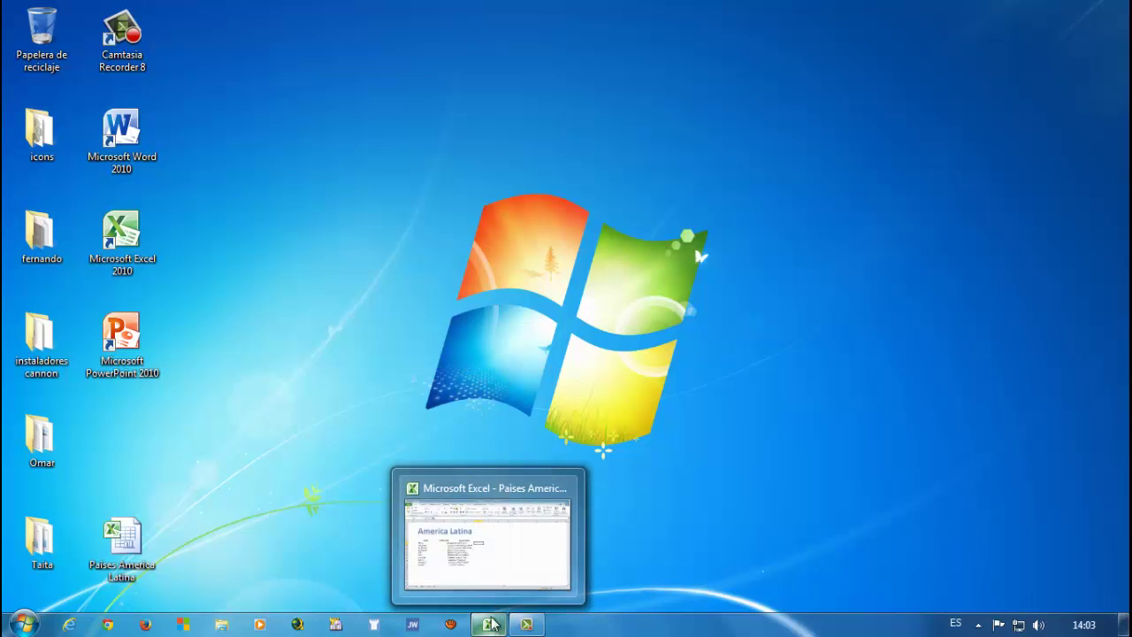
# Restore the Paises America Latina workbook window from the taskbar
pyautogui.click(495, 610)
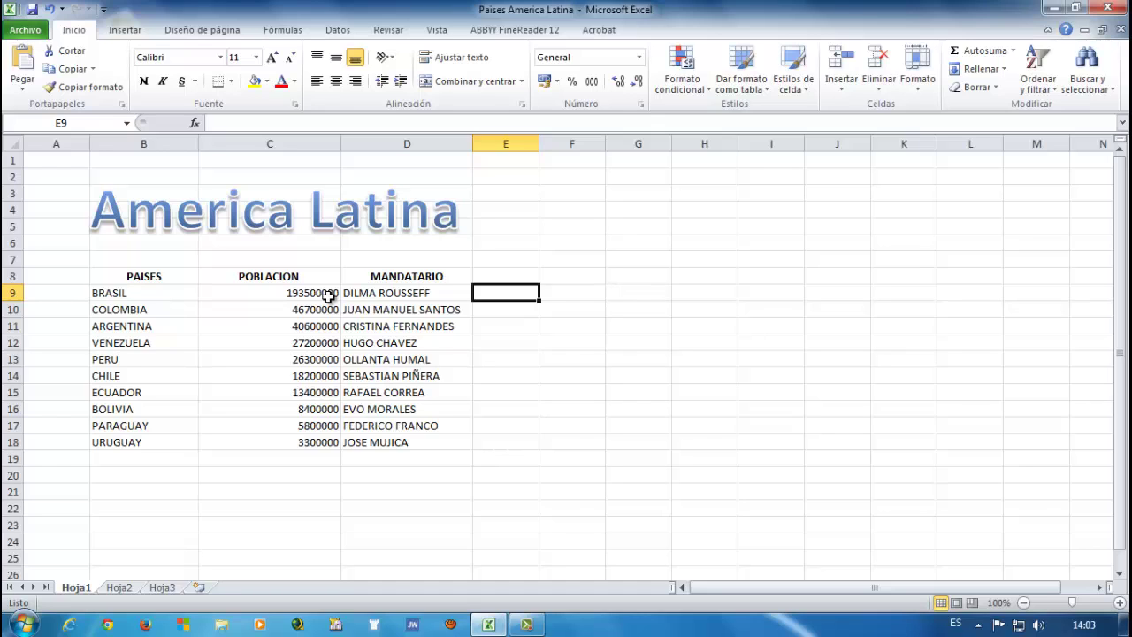
# Nudge the America Latina WordArt title slightly up and left to sit above the table
pyautogui.click(242, 223)
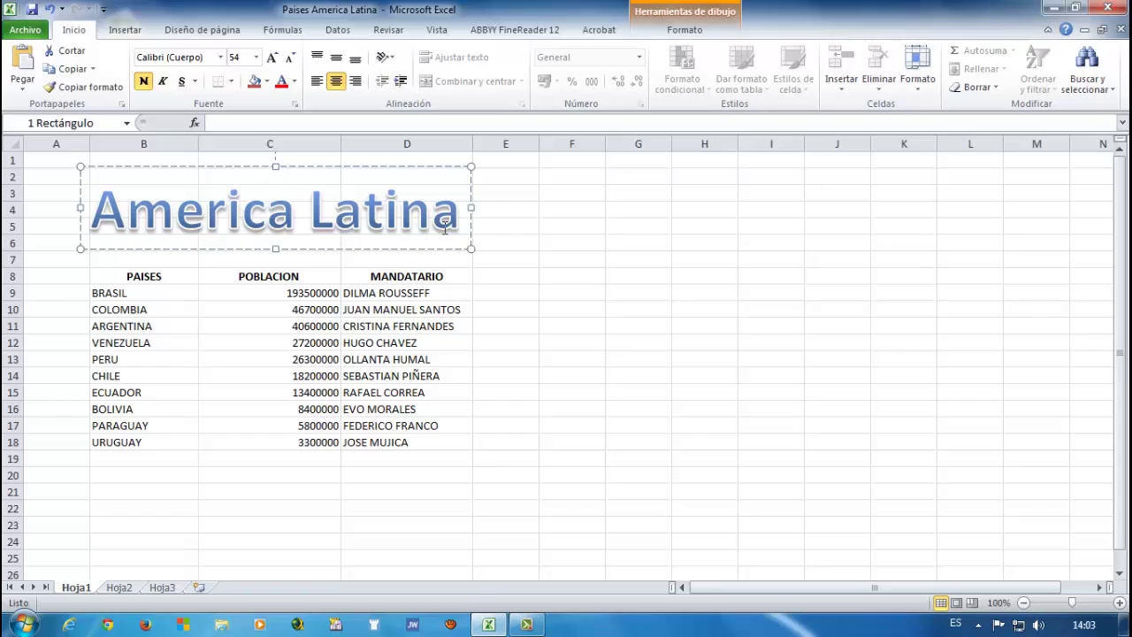
pyautogui.click(125, 30)
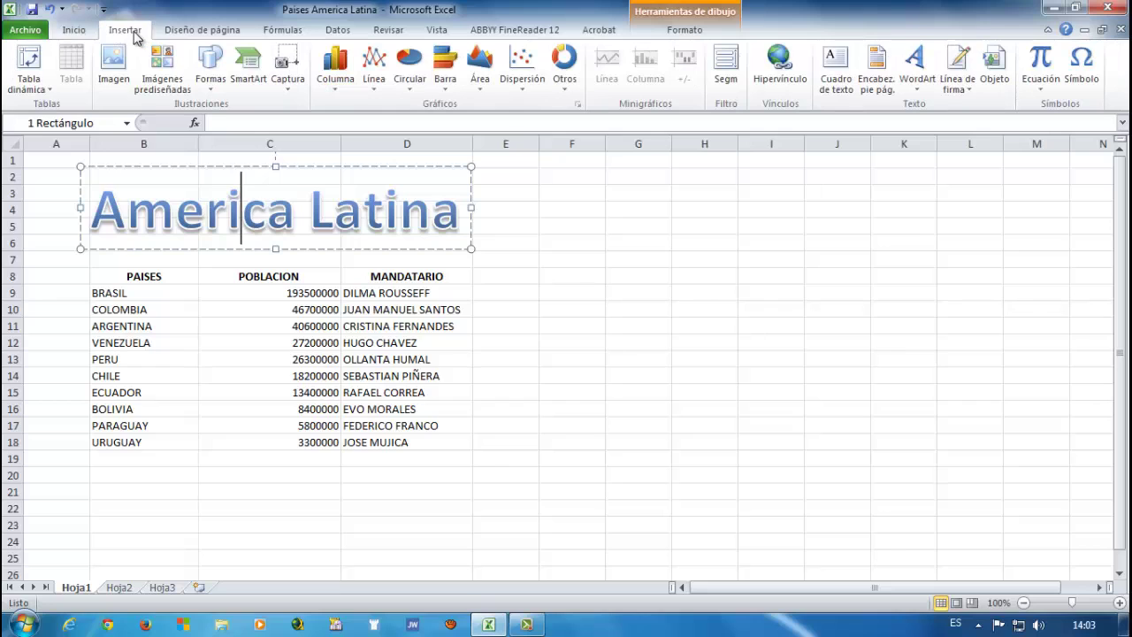
pyautogui.click(919, 84)
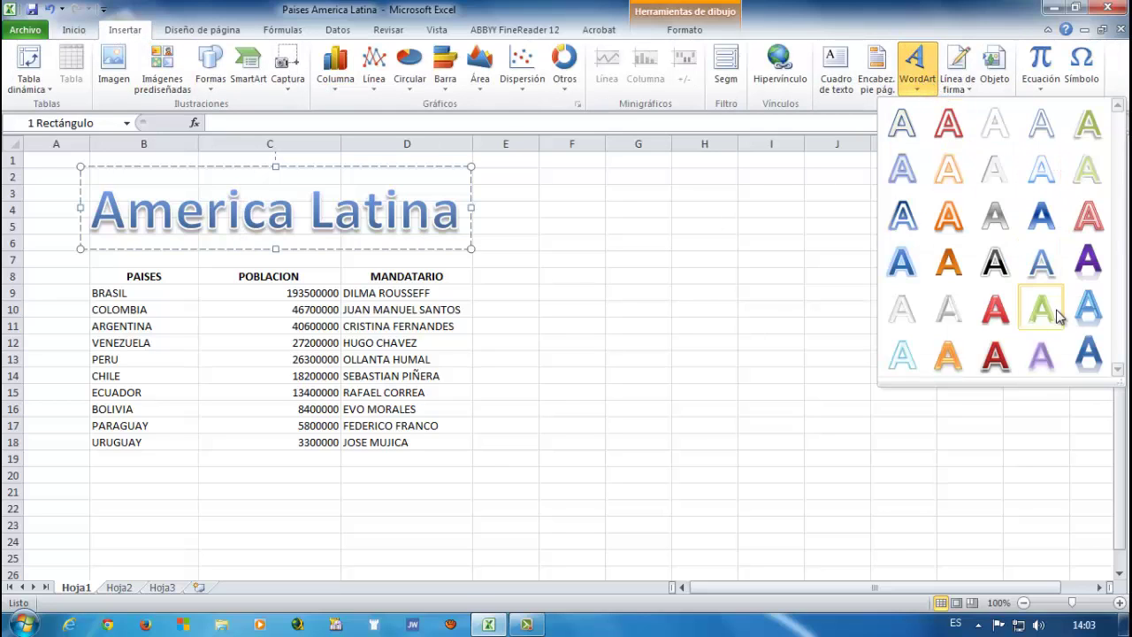
pyautogui.click(420, 170)
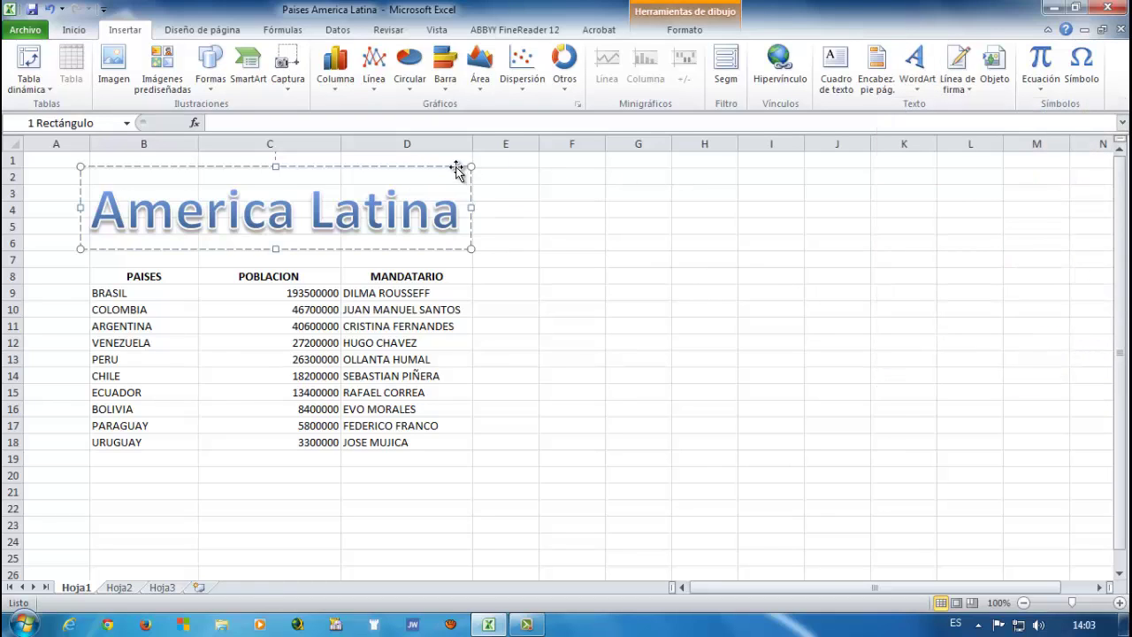
pyautogui.moveTo(456, 170); pyautogui.dragTo(458, 163)
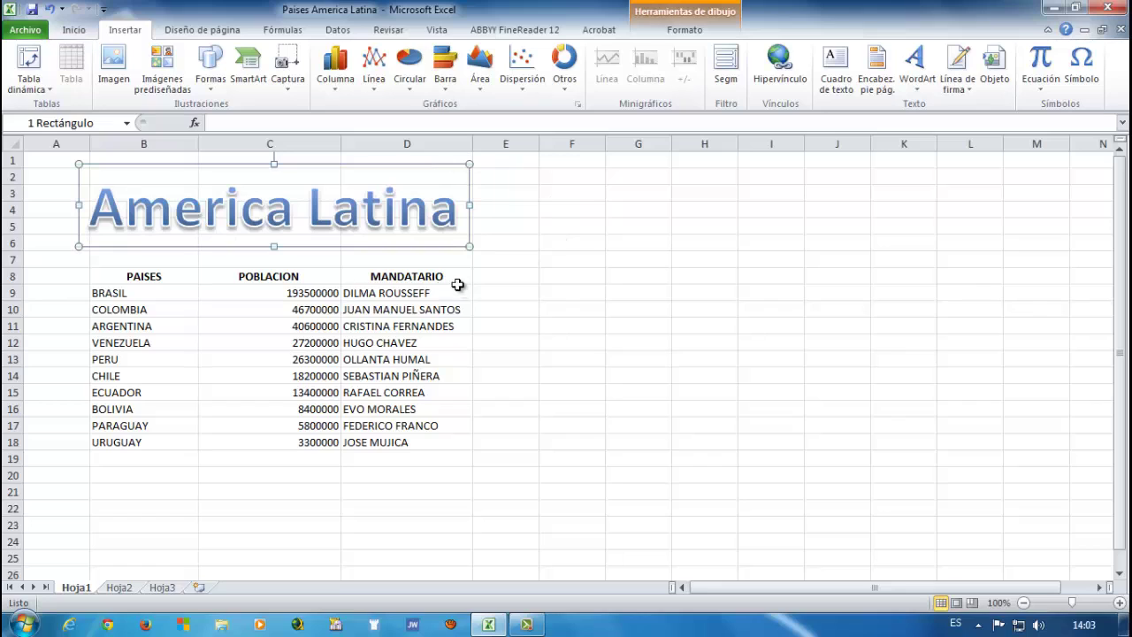
pyautogui.click(171, 277)
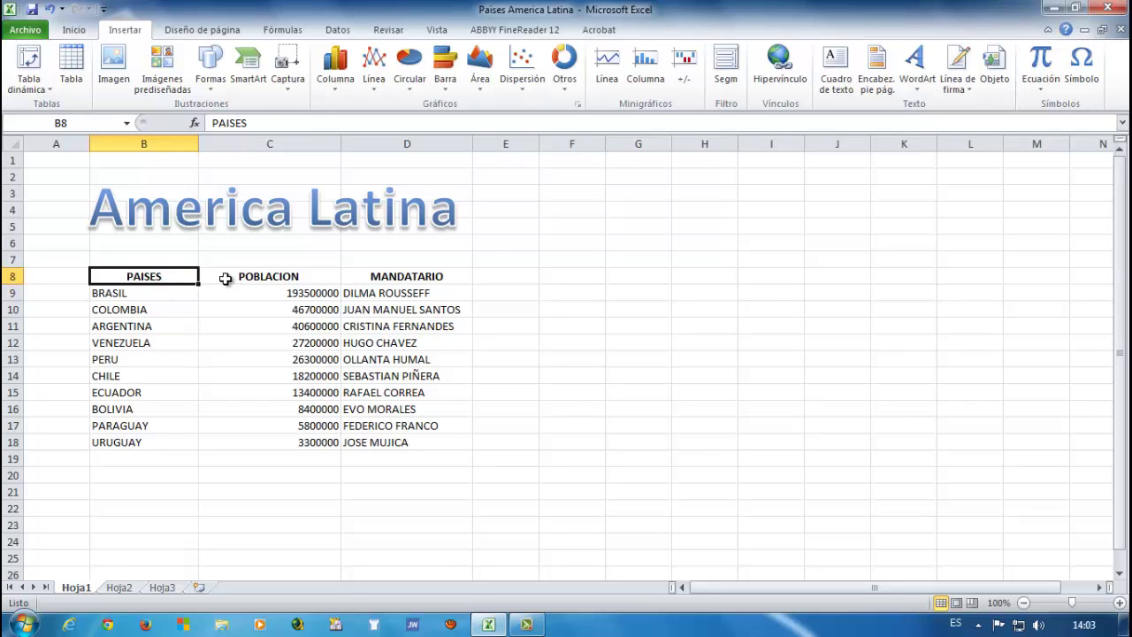
# Apply Todos los bordes to the B8:D18 country, population and leader table
pyautogui.click(229, 281)
pyautogui.click(372, 281)
pyautogui.click(183, 279)
pyautogui.moveTo(189, 278); pyautogui.dragTo(400, 439)
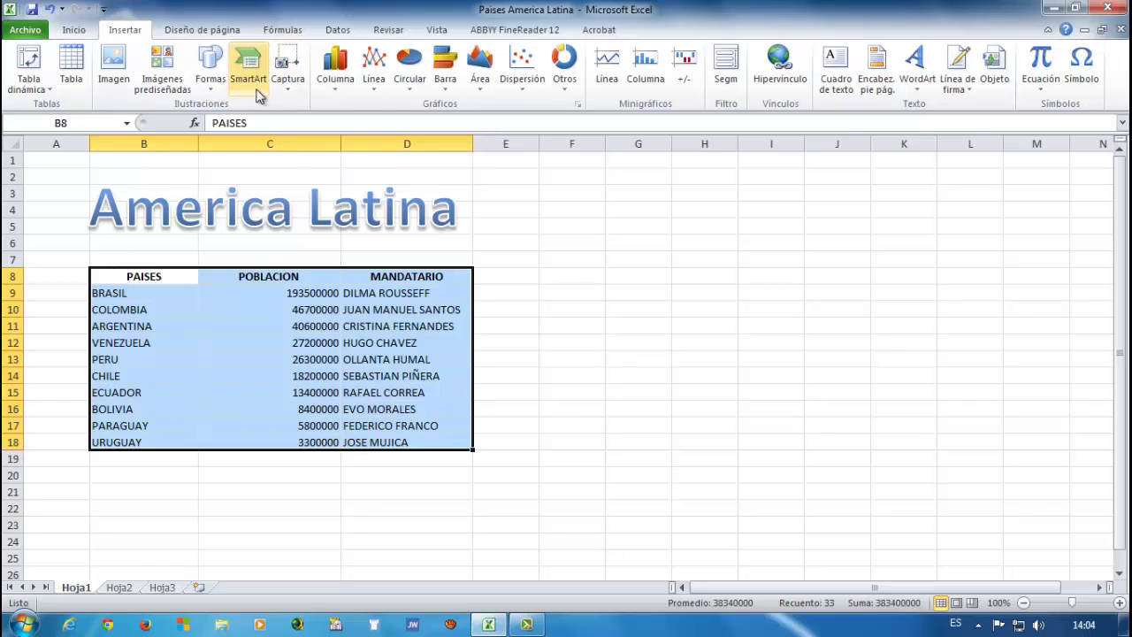
pyautogui.click(76, 31)
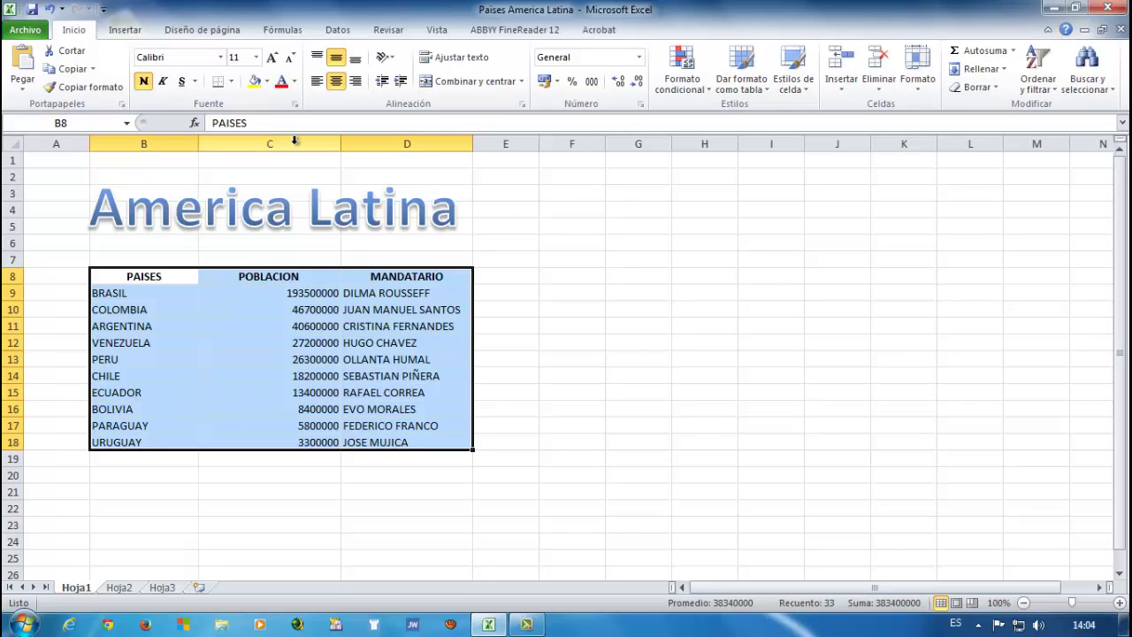
pyautogui.click(231, 81)
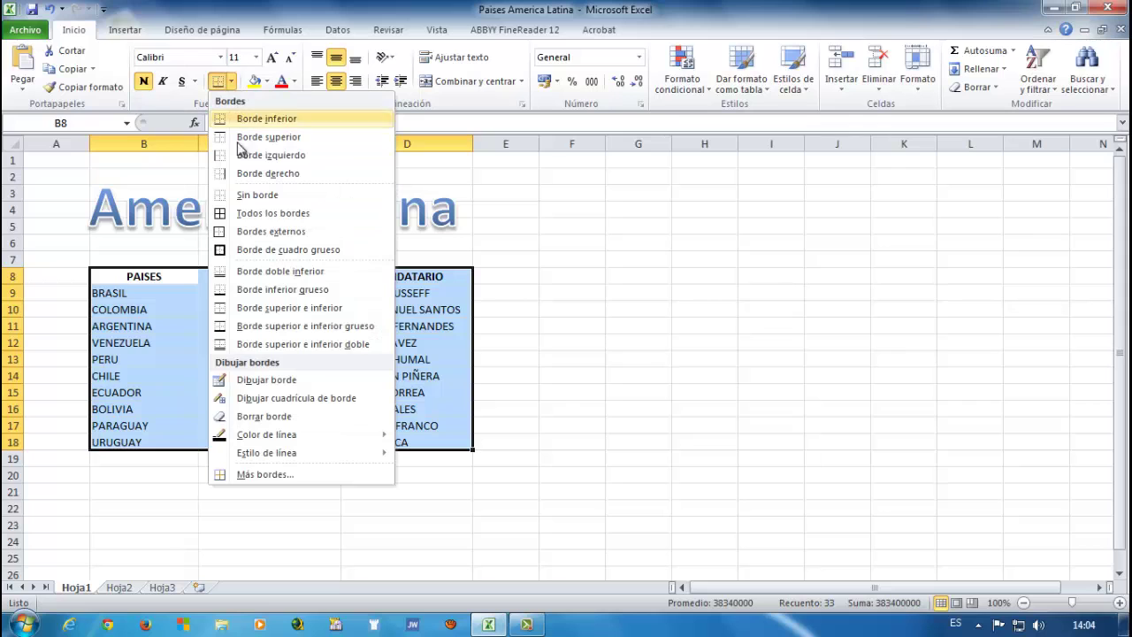
pyautogui.click(248, 215)
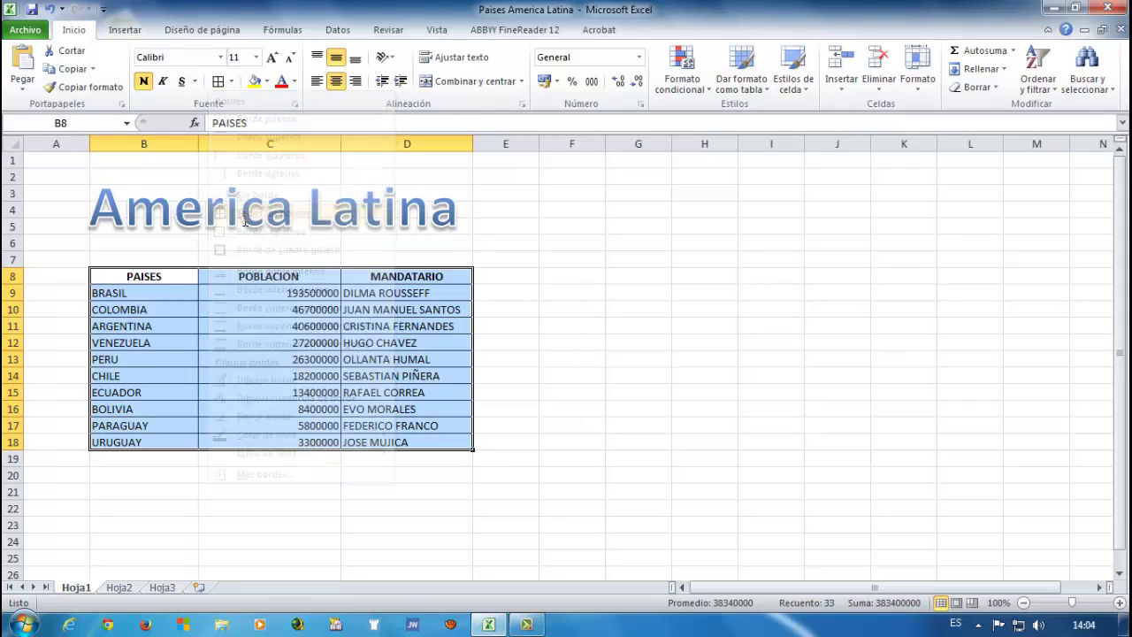
pyautogui.click(192, 321)
pyautogui.click(174, 278)
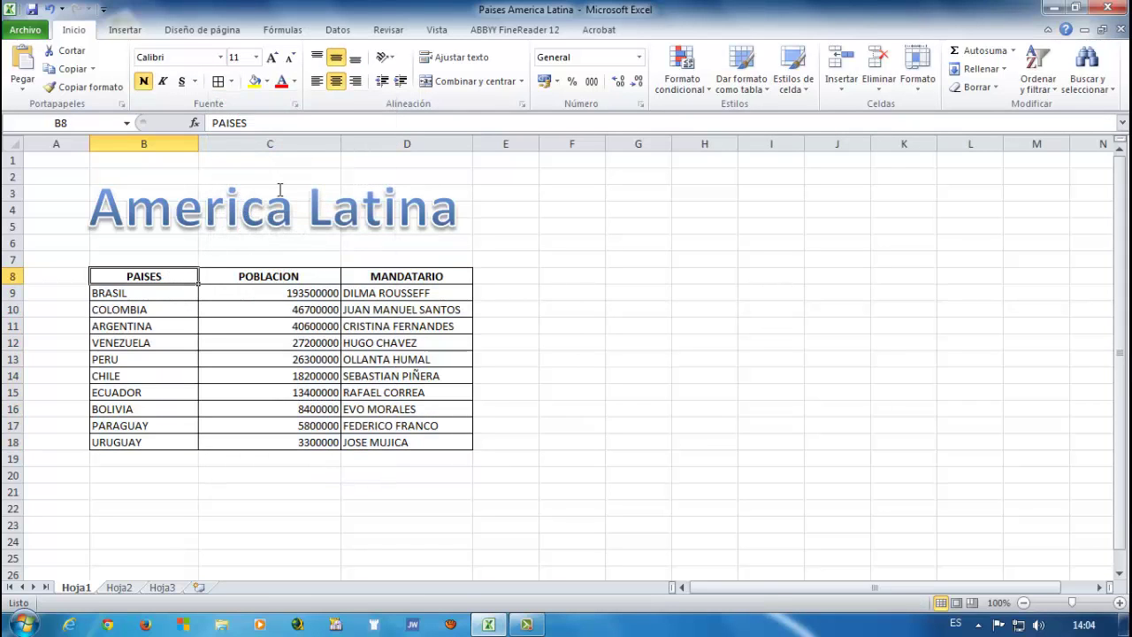
# Fill the PAISES, POBLACION and MANDATARIO headers light blue, light olive green and light orange
pyautogui.click(267, 82)
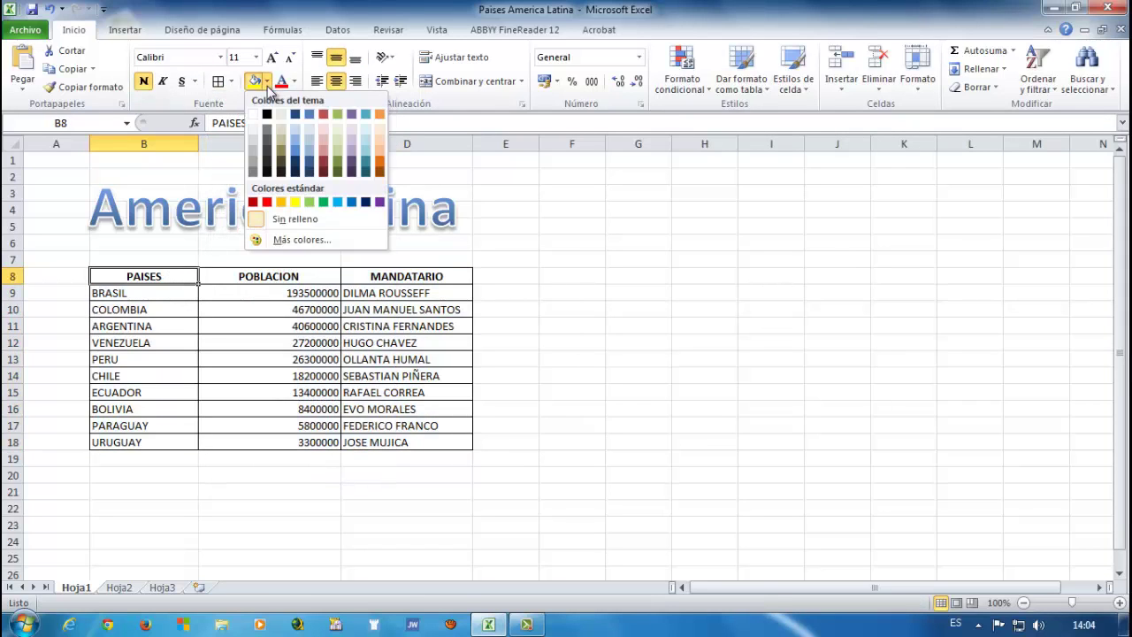
pyautogui.click(309, 137)
pyautogui.click(252, 276)
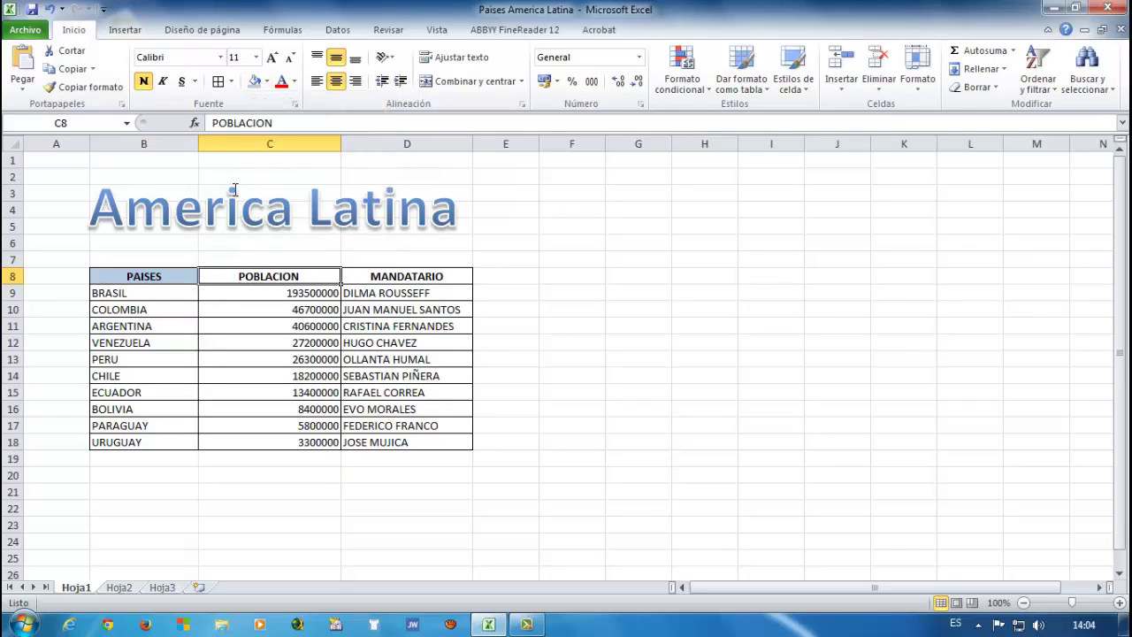
pyautogui.click(266, 81)
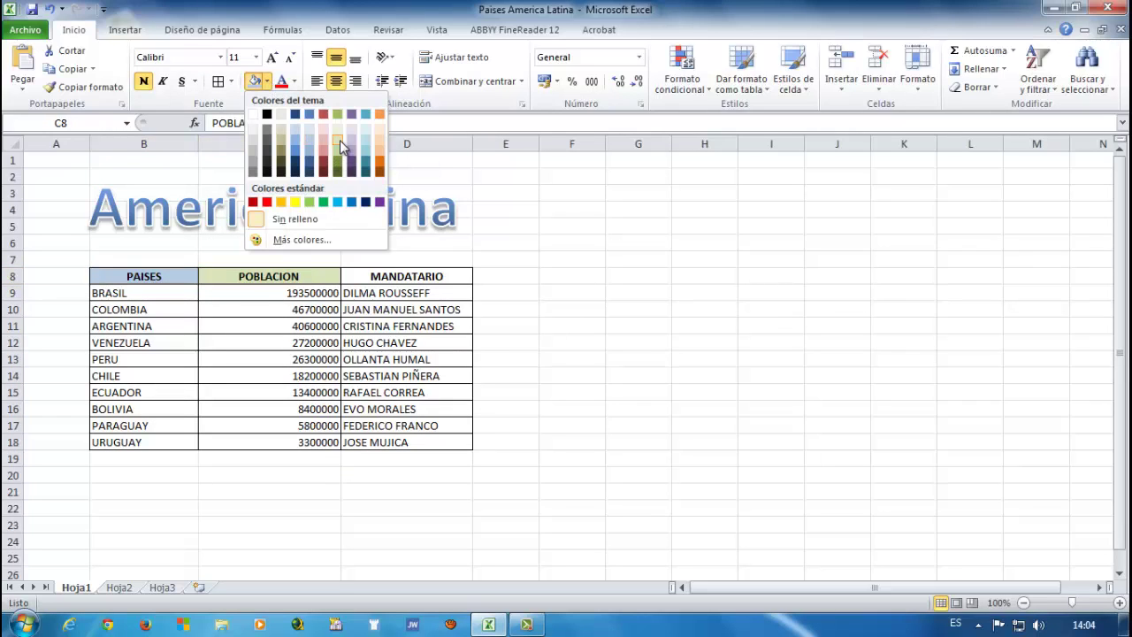
pyautogui.click(339, 140)
pyautogui.click(367, 275)
pyautogui.click(266, 81)
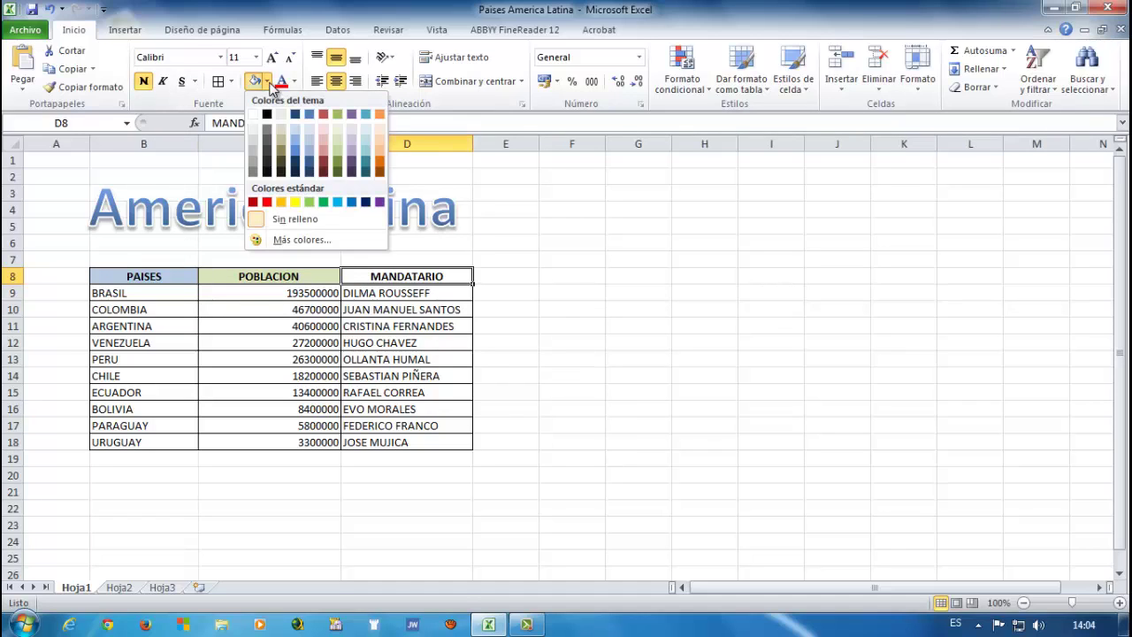
pyautogui.click(380, 135)
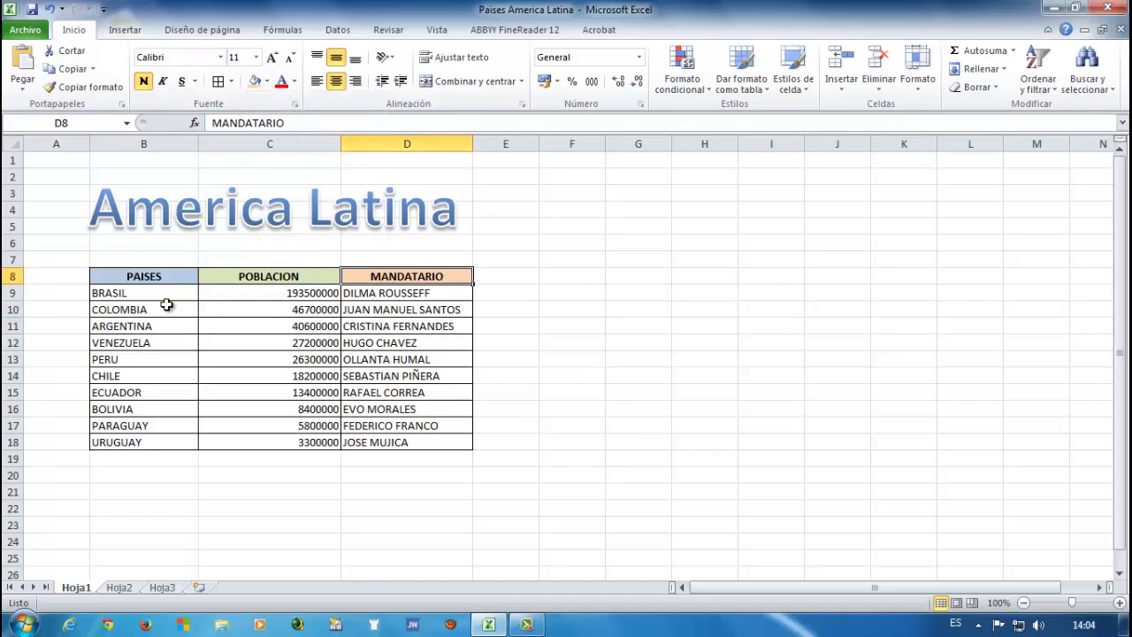
# Centre the population values C9:C18 horizontally and vertically in their cells
pyautogui.moveTo(297, 294); pyautogui.dragTo(304, 439)
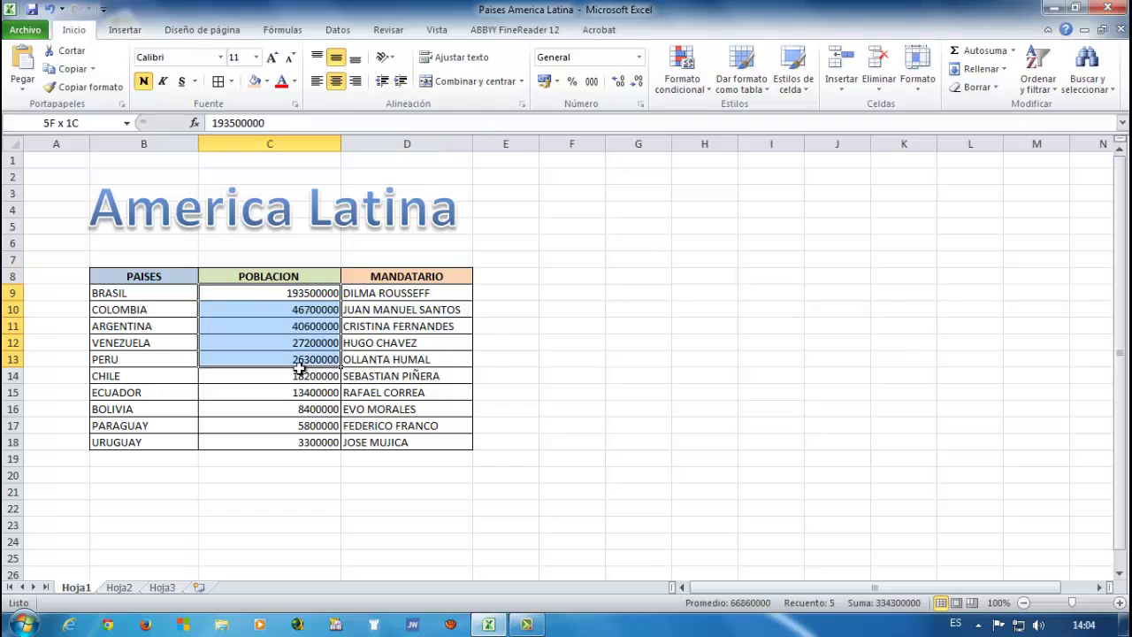
pyautogui.click(336, 79)
pyautogui.click(337, 61)
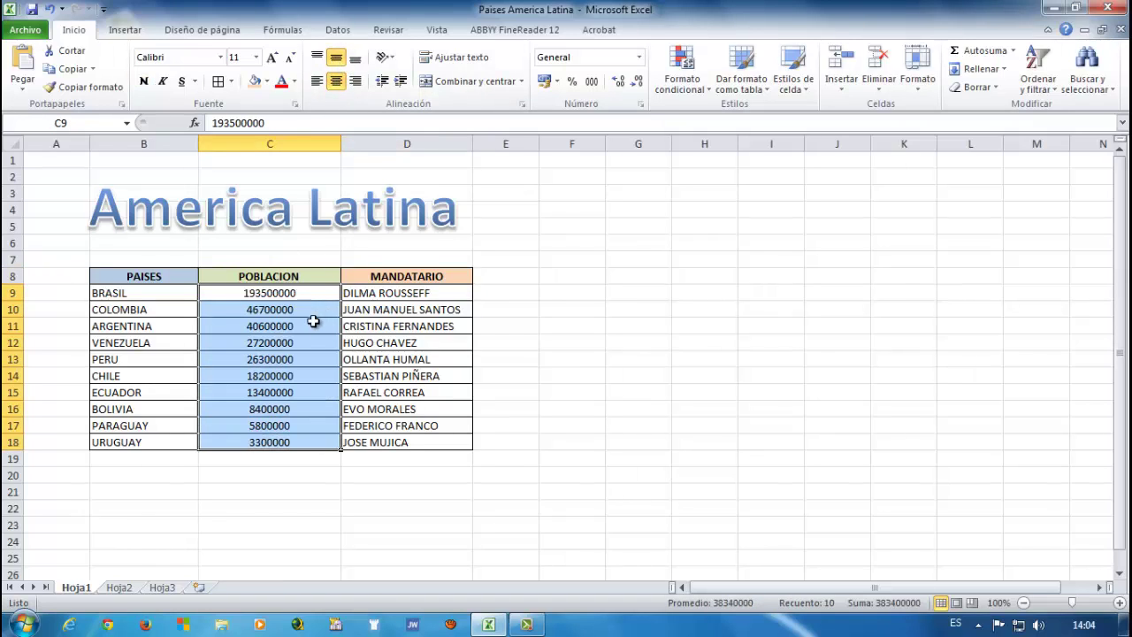
pyautogui.click(400, 294)
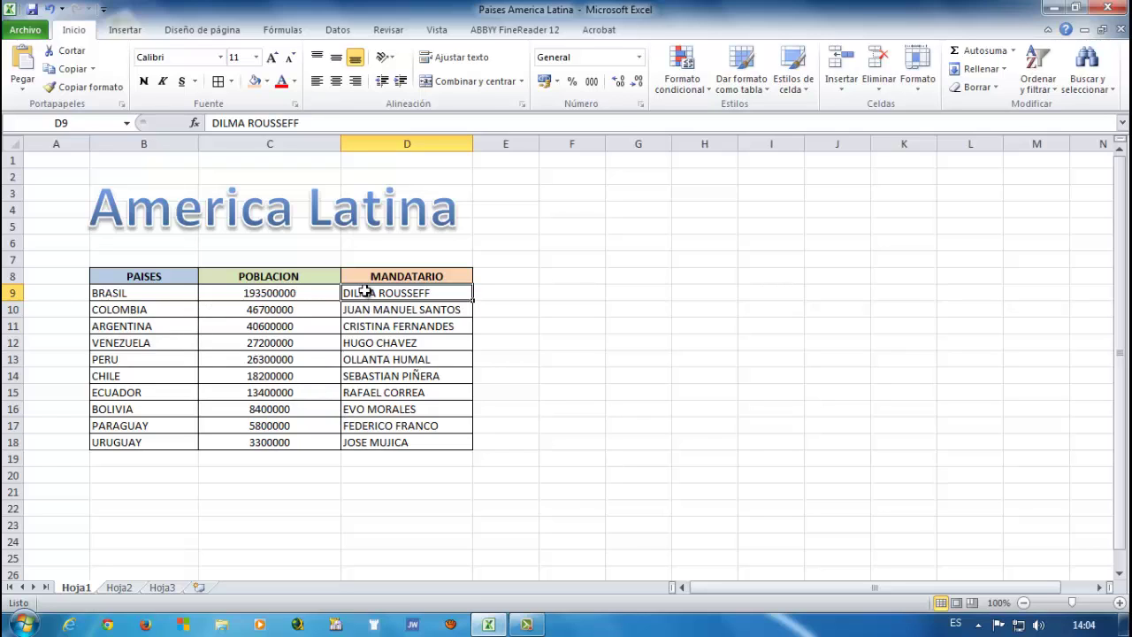
pyautogui.click(510, 332)
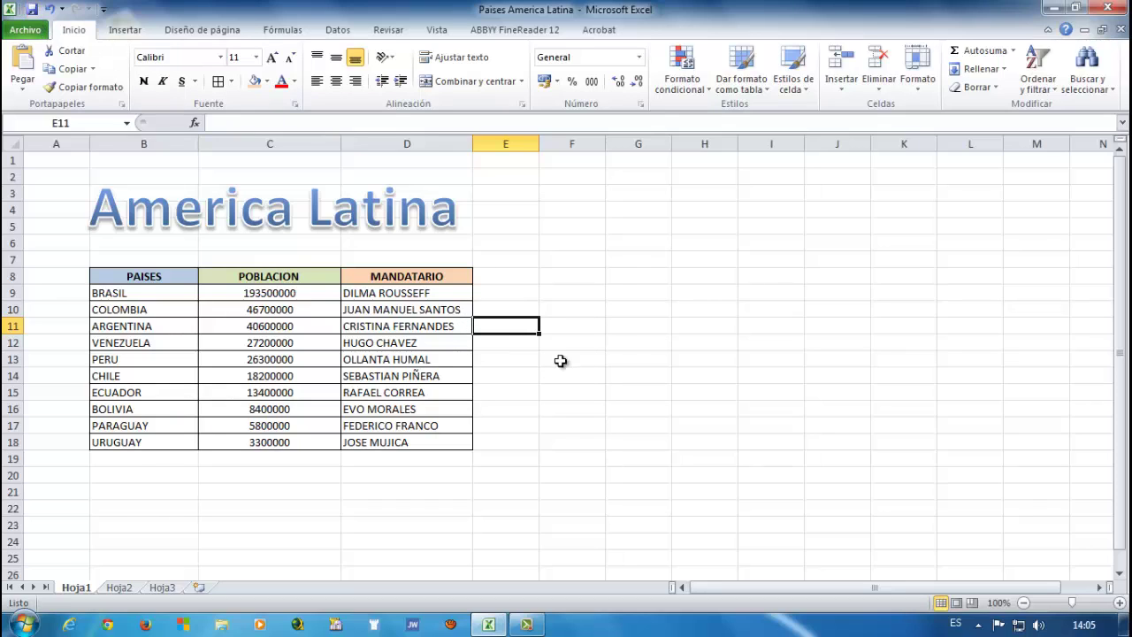
# Select the country name cells B9:B18
pyautogui.click(510, 380)
pyautogui.click(500, 427)
pyautogui.click(492, 445)
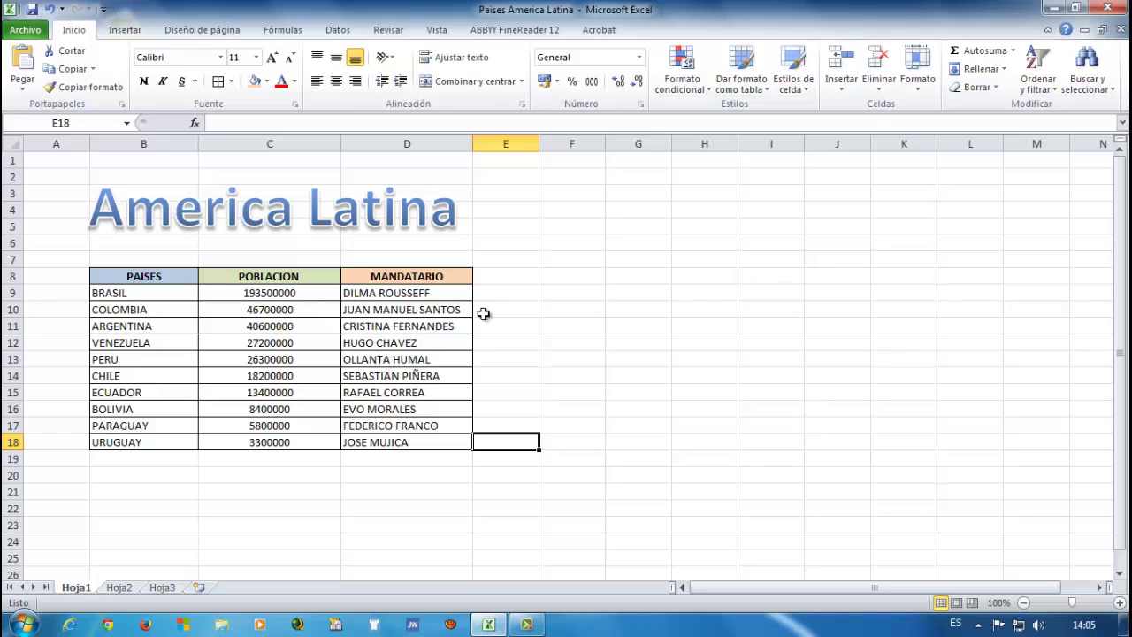
pyautogui.click(157, 278)
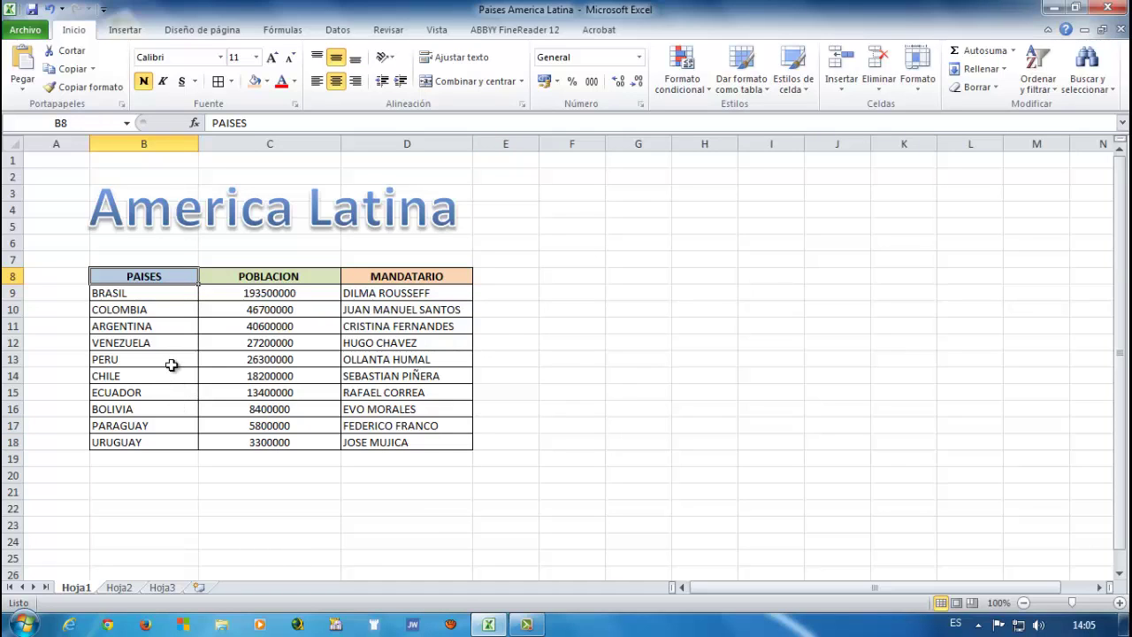
pyautogui.moveTo(157, 293); pyautogui.dragTo(153, 442)
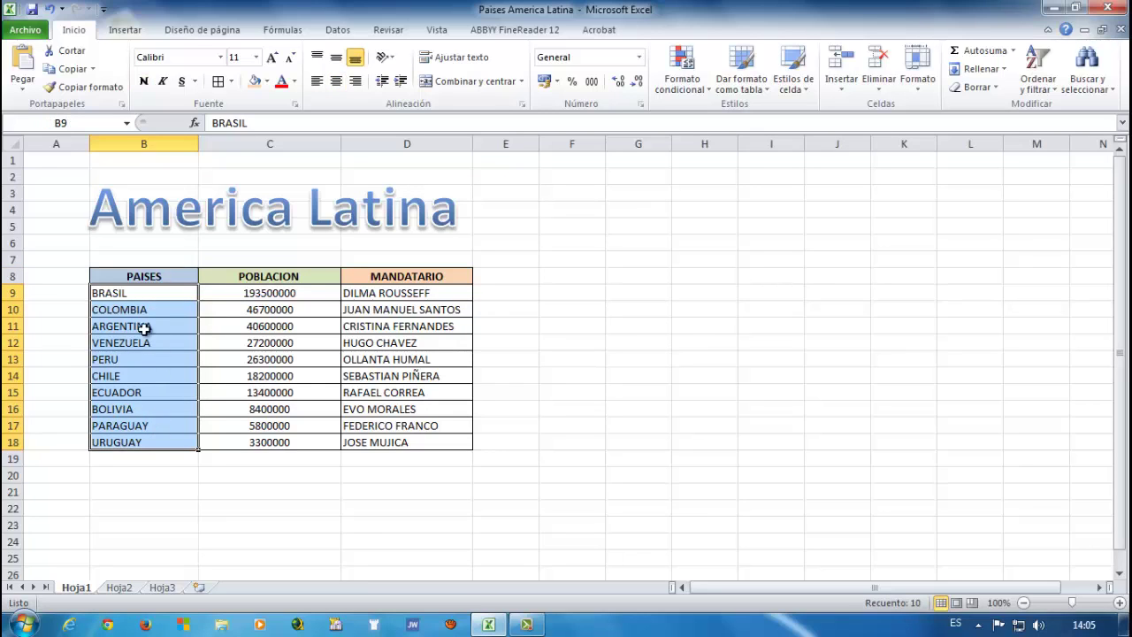
pyautogui.click(111, 294)
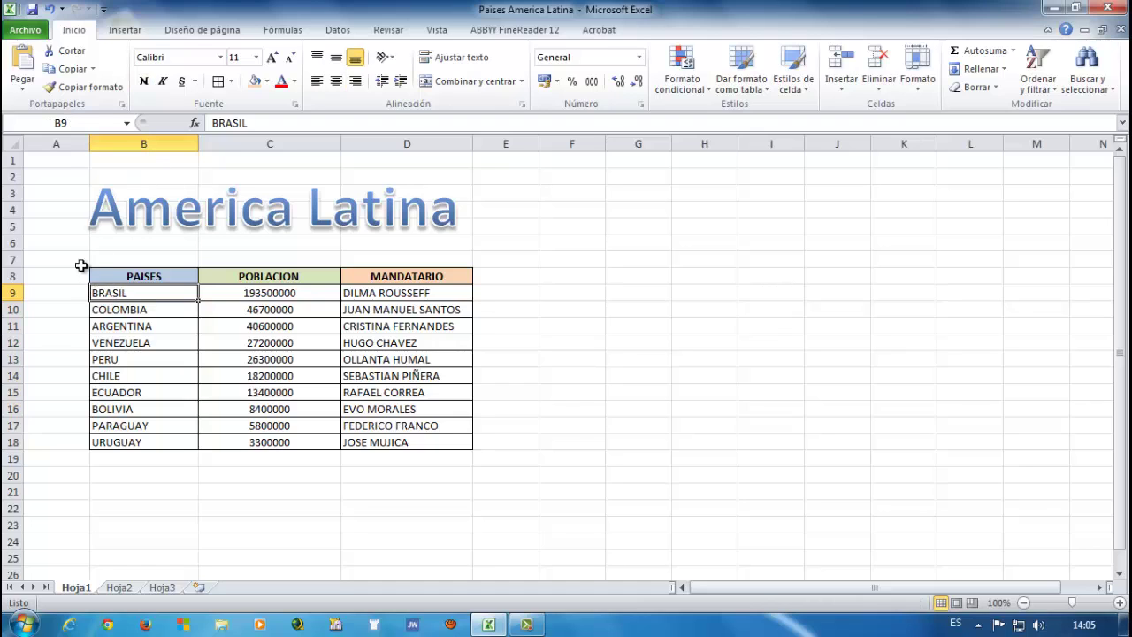
pyautogui.moveTo(115, 295); pyautogui.dragTo(134, 439)
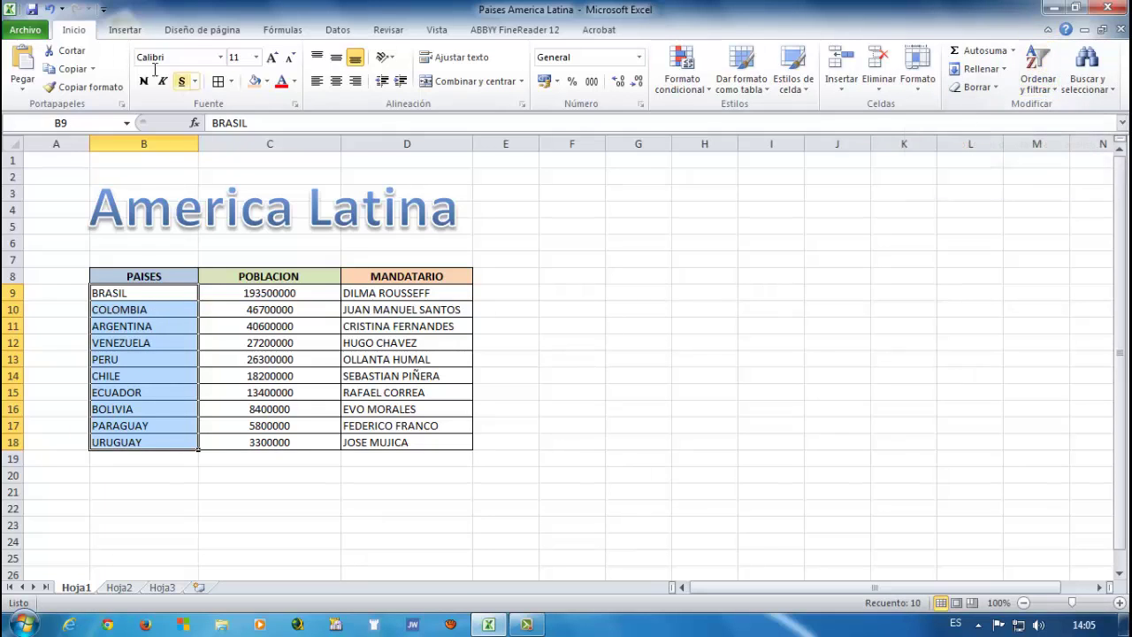
# Sort the table A to Z by country, expanding the selection to all columns
pyautogui.click(1042, 85)
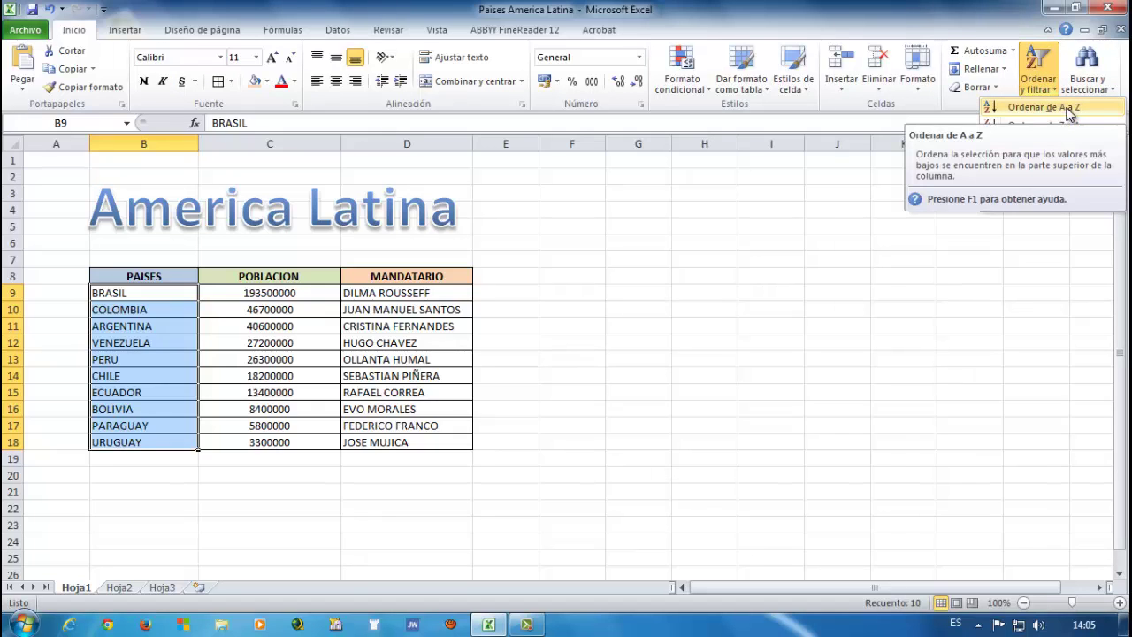
pyautogui.rightClick(157, 366)
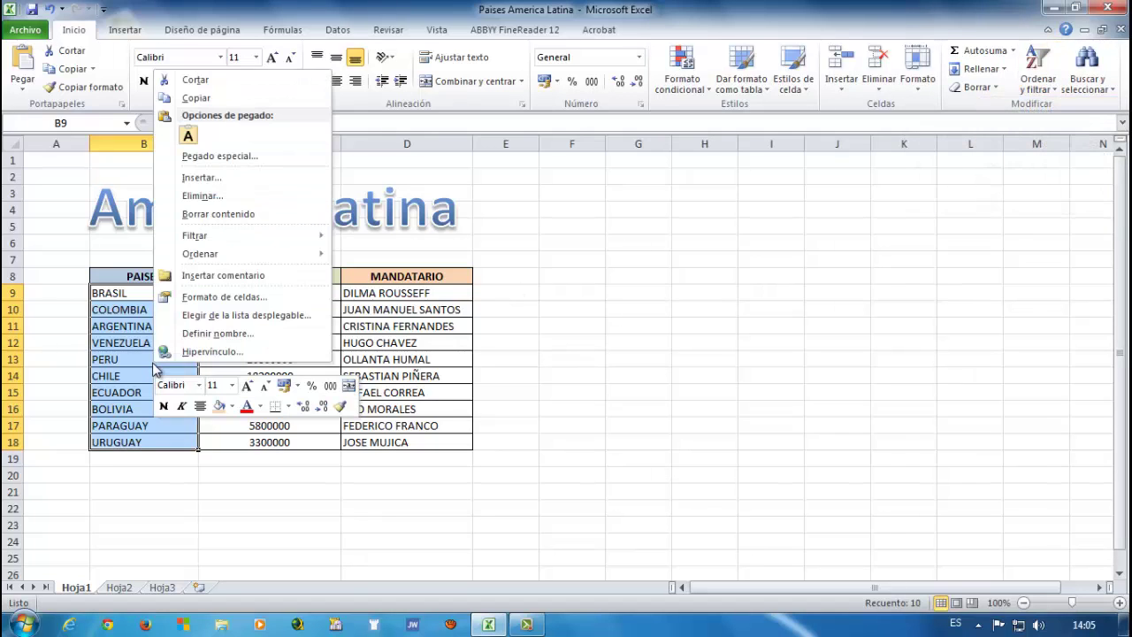
pyautogui.moveTo(203, 255)
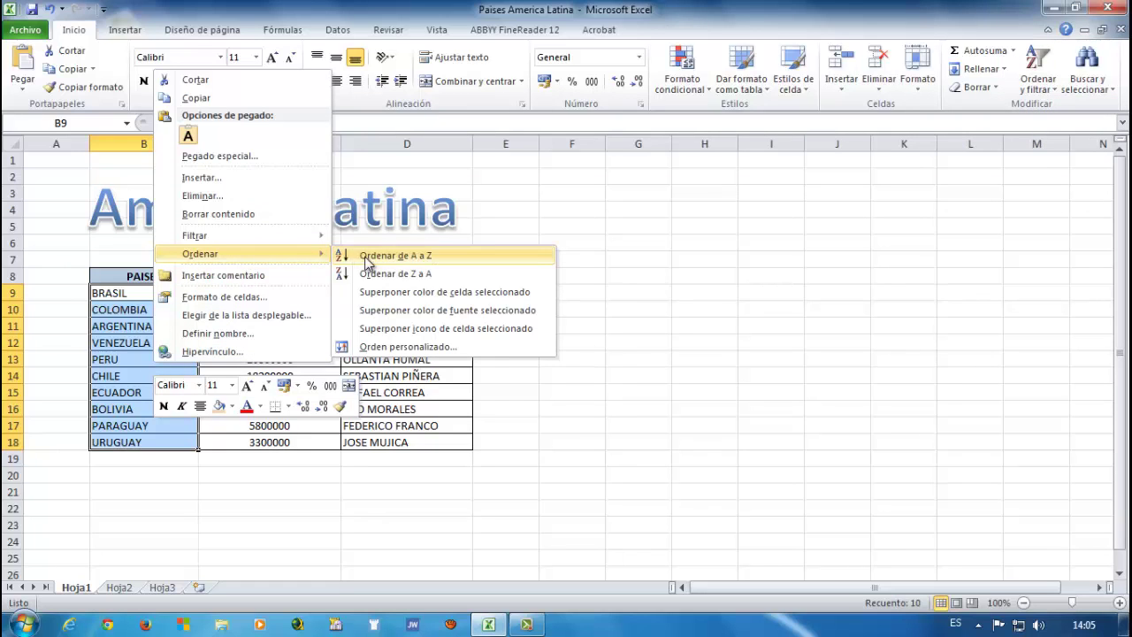
pyautogui.click(1048, 84)
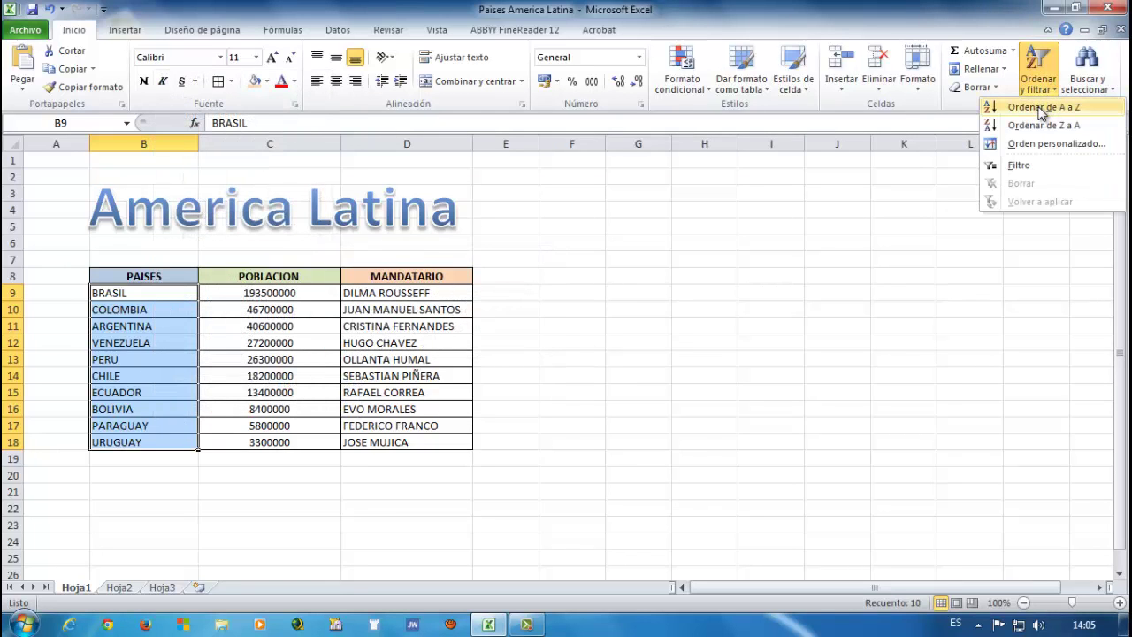
pyautogui.click(1040, 108)
pyautogui.click(920, 329)
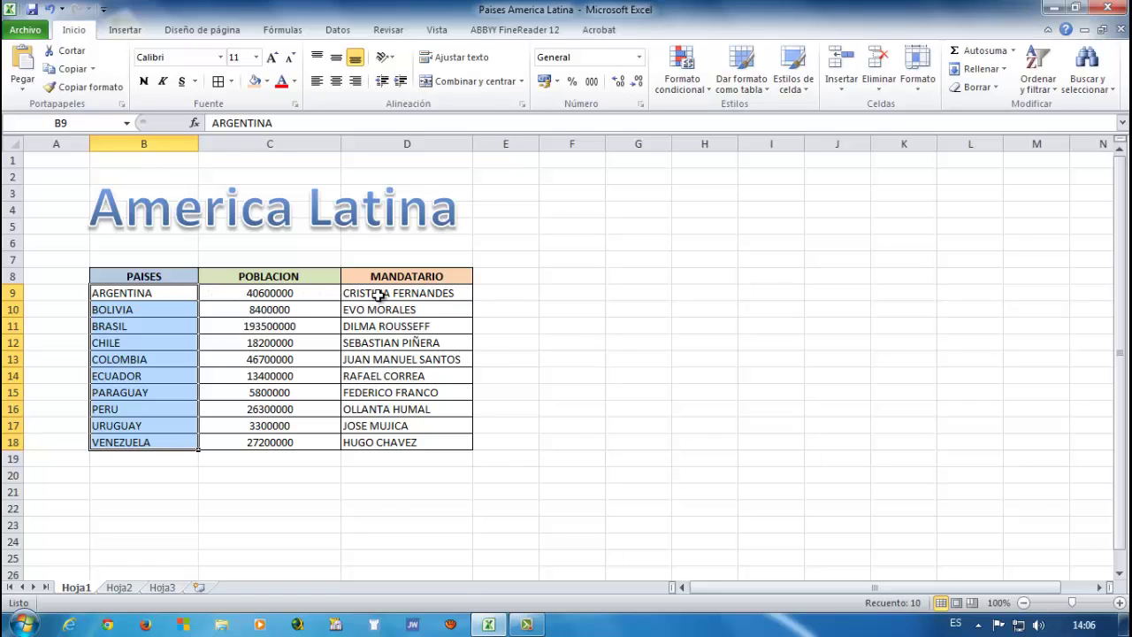
pyautogui.click(183, 293)
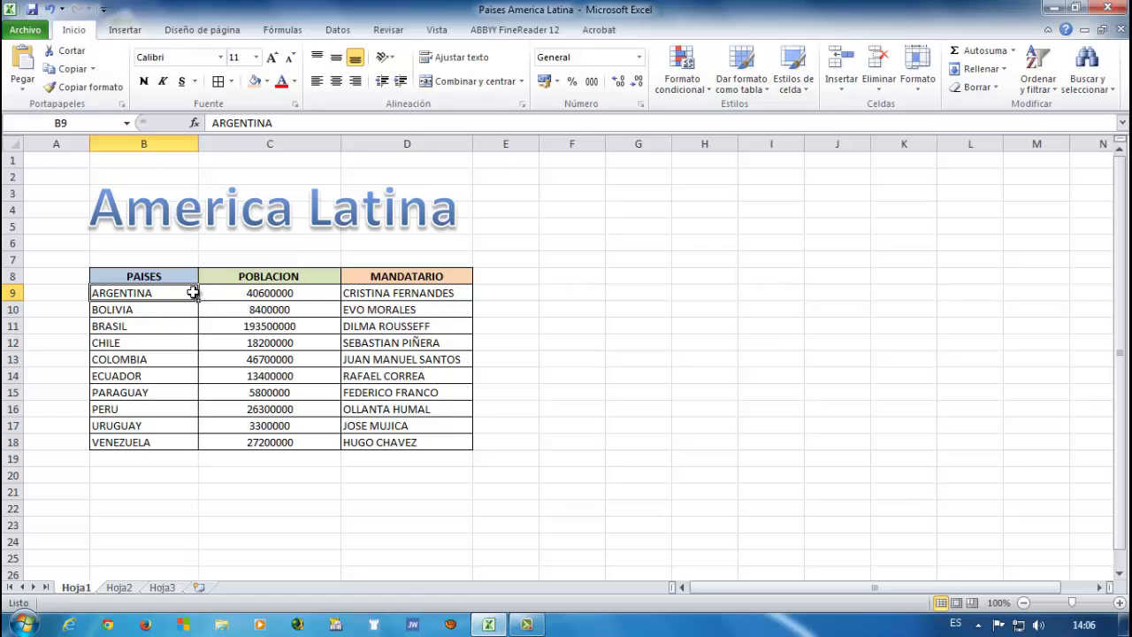
pyautogui.moveTo(191, 293); pyautogui.dragTo(183, 442)
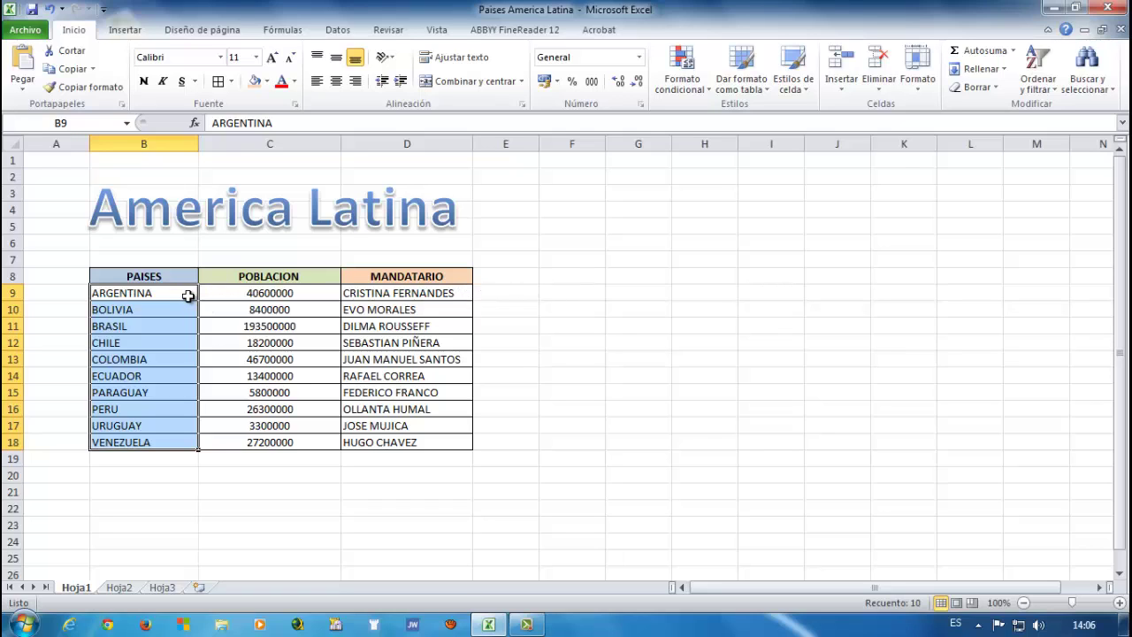
pyautogui.click(187, 294)
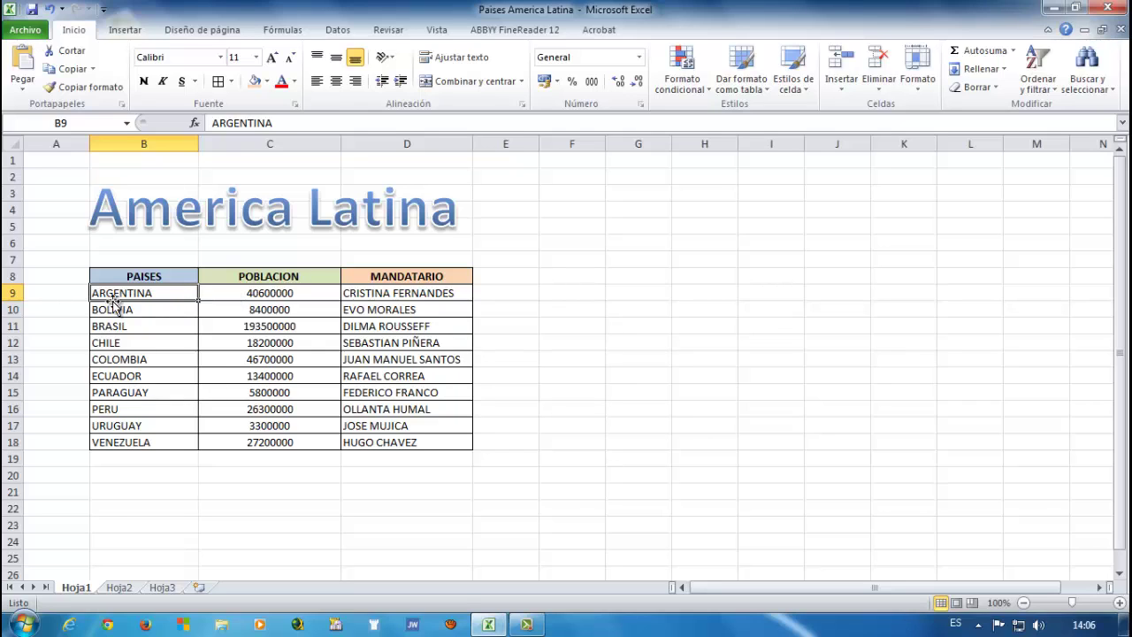
pyautogui.click(291, 276)
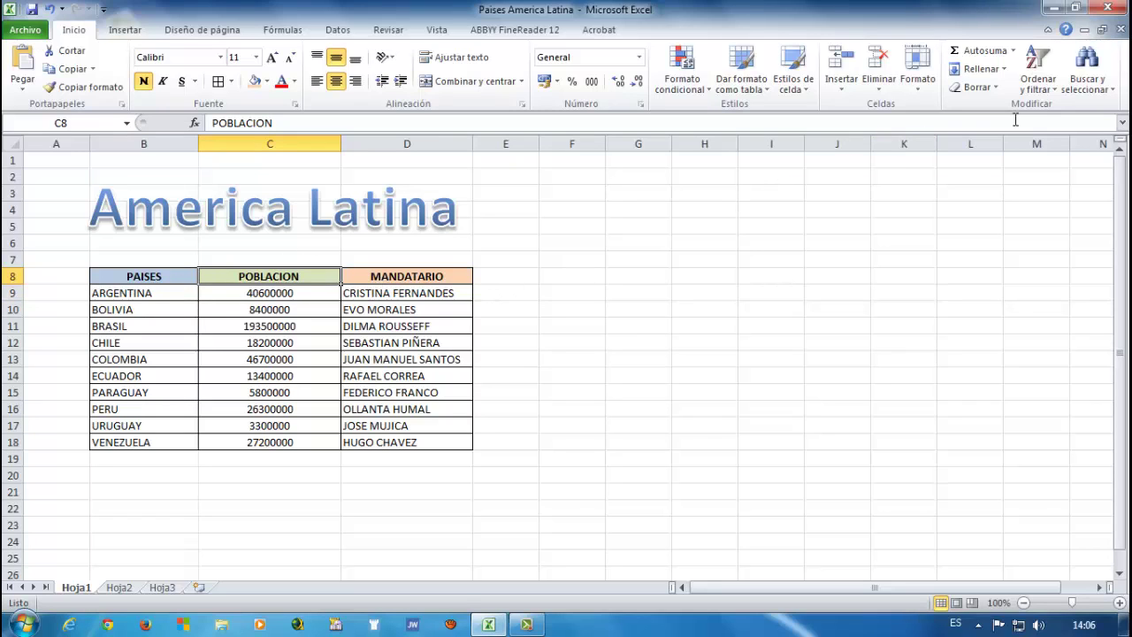
# Turn on Filtro for the table headers and check the POBLACION filter arrow
pyautogui.click(1052, 88)
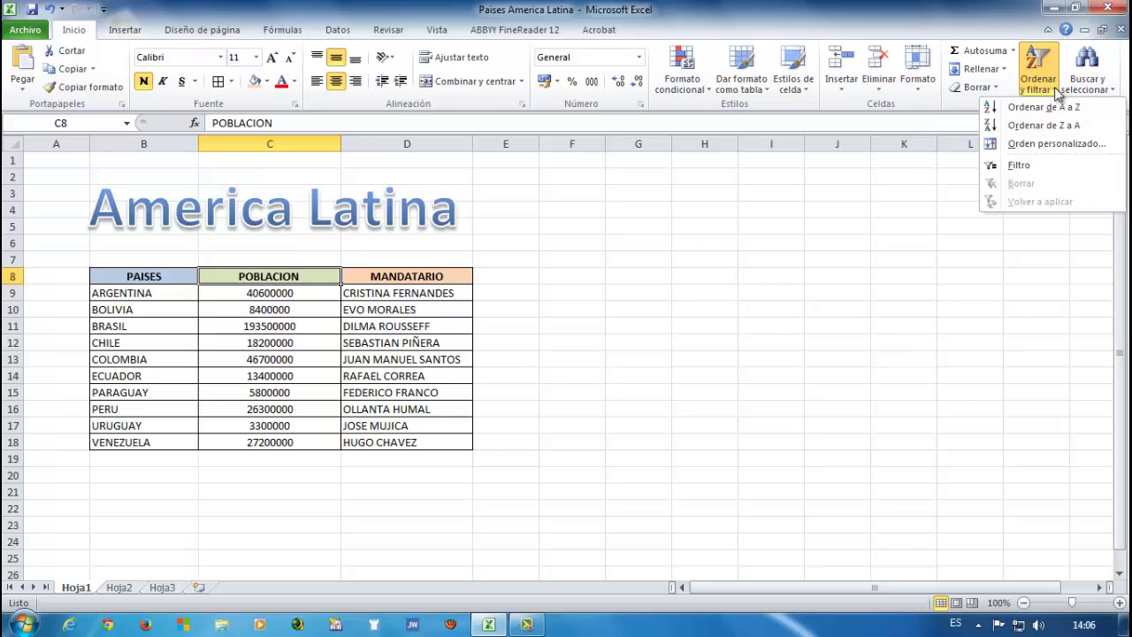
pyautogui.click(1020, 166)
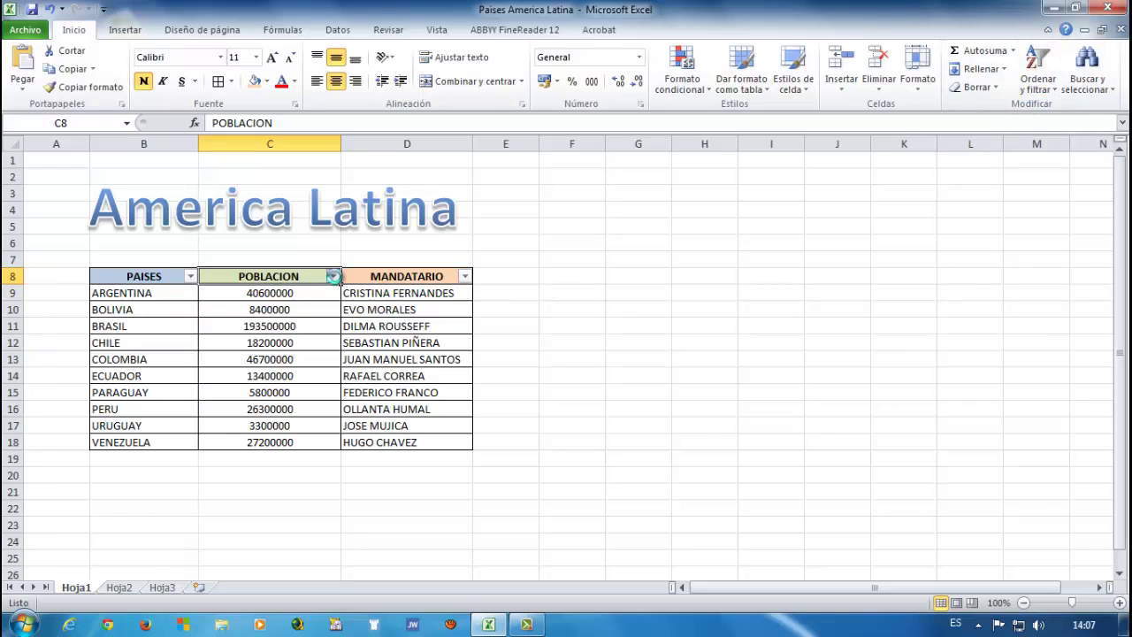
pyautogui.click(334, 277)
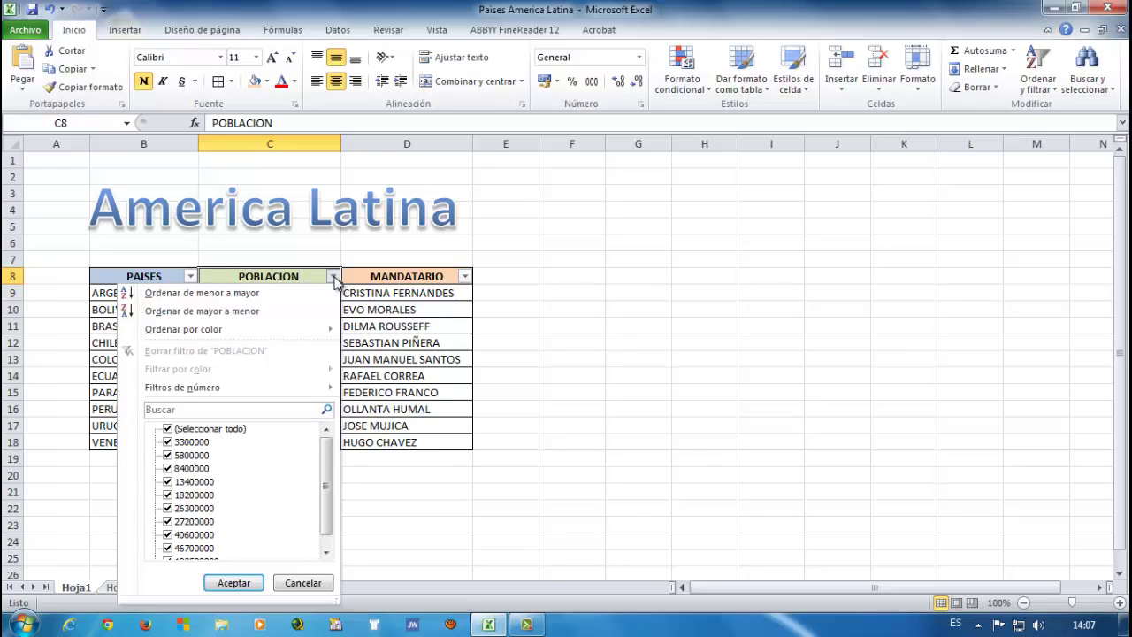
pyautogui.click(314, 276)
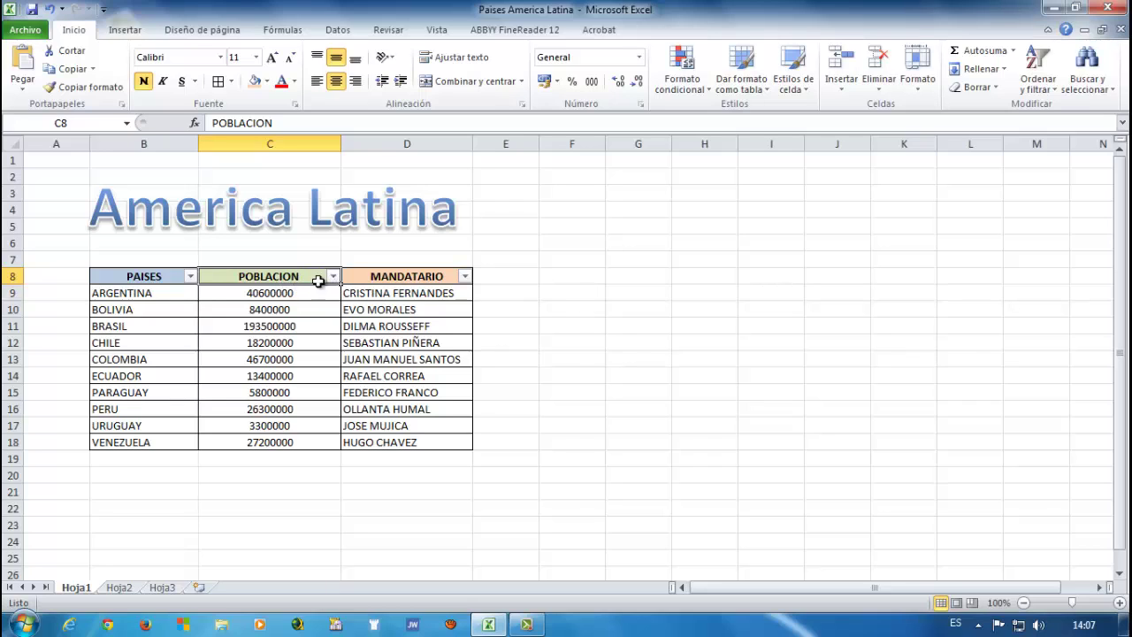
# In the POBLACION filter list, untick every population value except 3300000
pyautogui.click(333, 277)
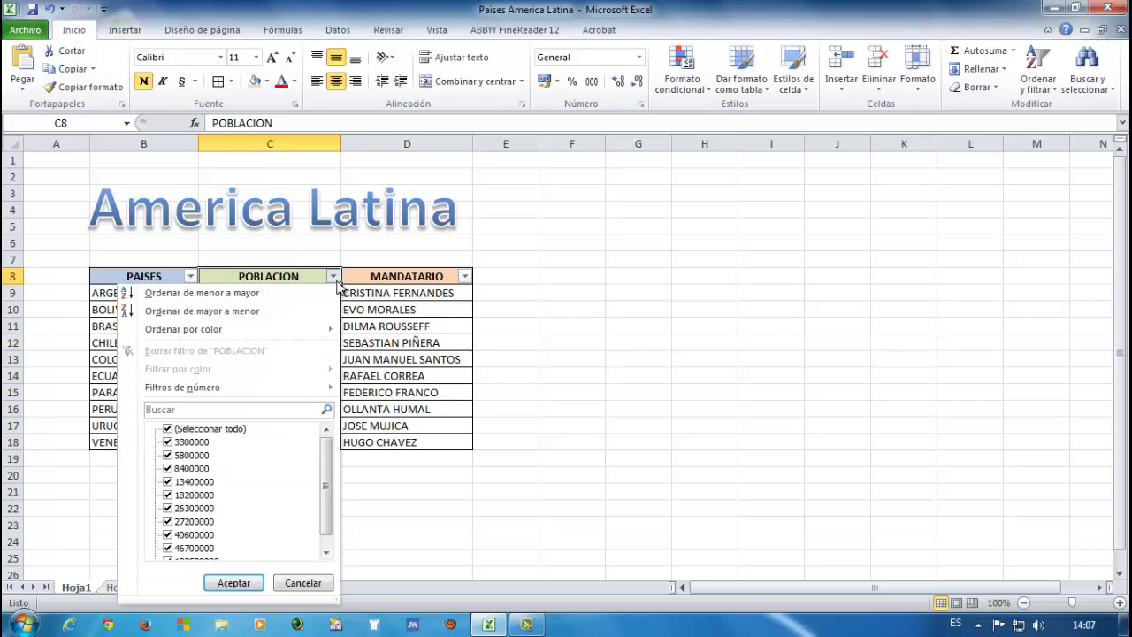
pyautogui.moveTo(287, 391)
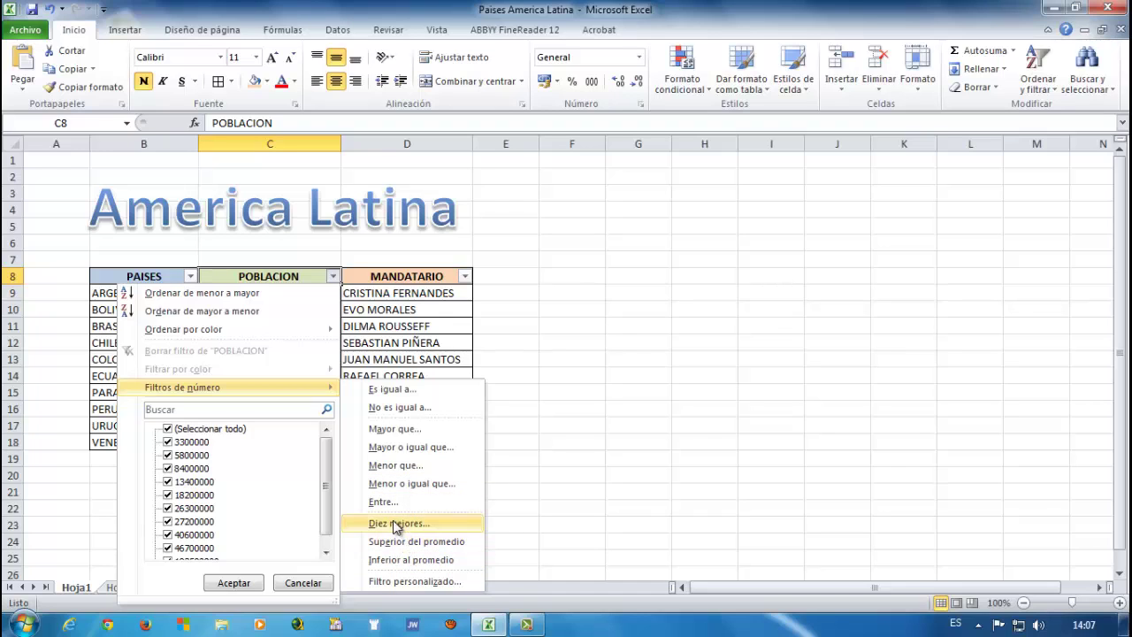
pyautogui.moveTo(325, 482); pyautogui.dragTo(326, 530)
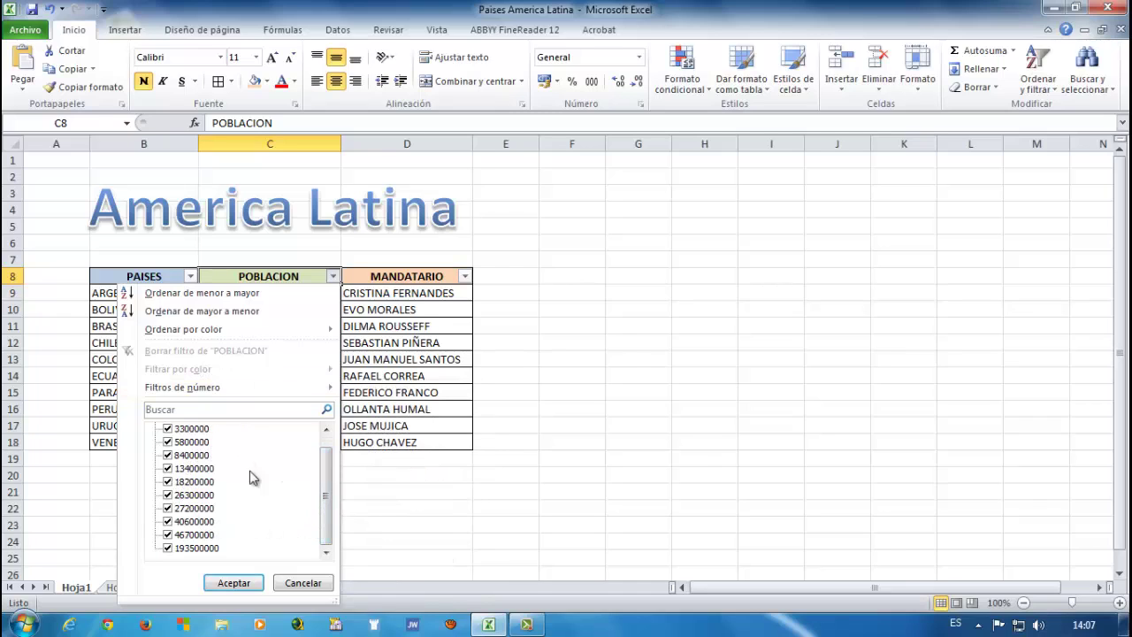
pyautogui.click(168, 548)
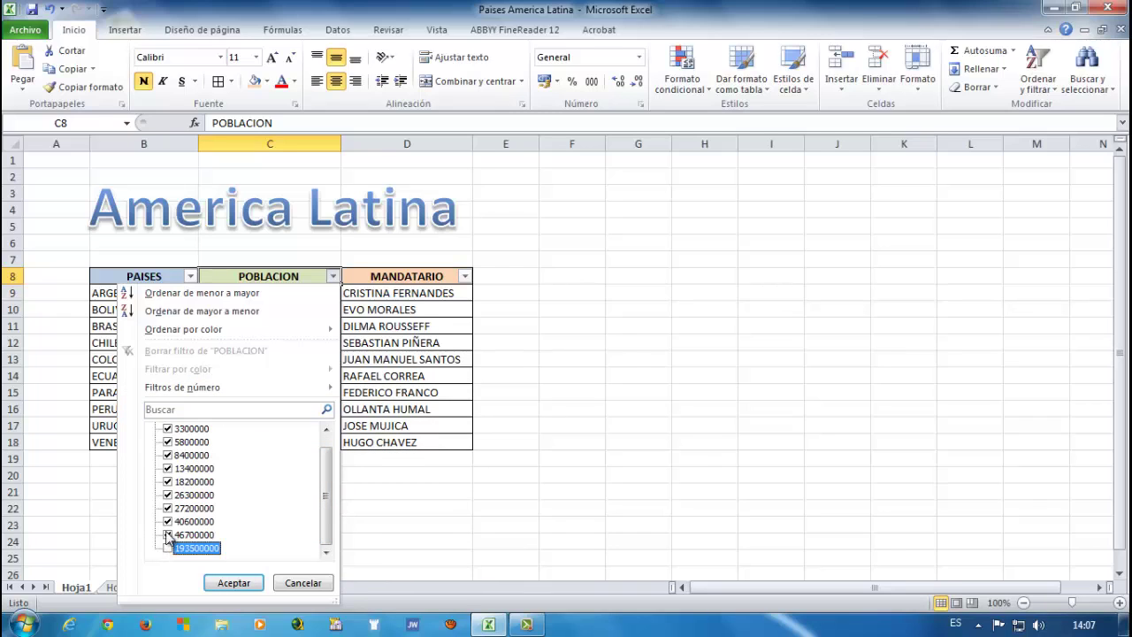
pyautogui.click(168, 535)
pyautogui.click(168, 521)
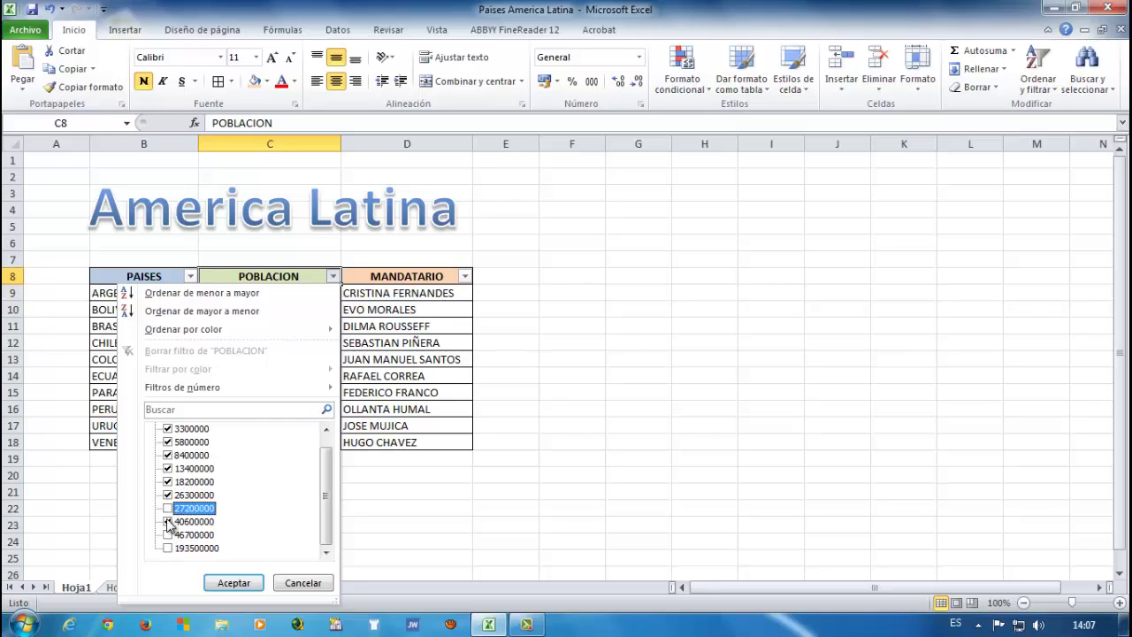
pyautogui.click(168, 496)
pyautogui.click(168, 482)
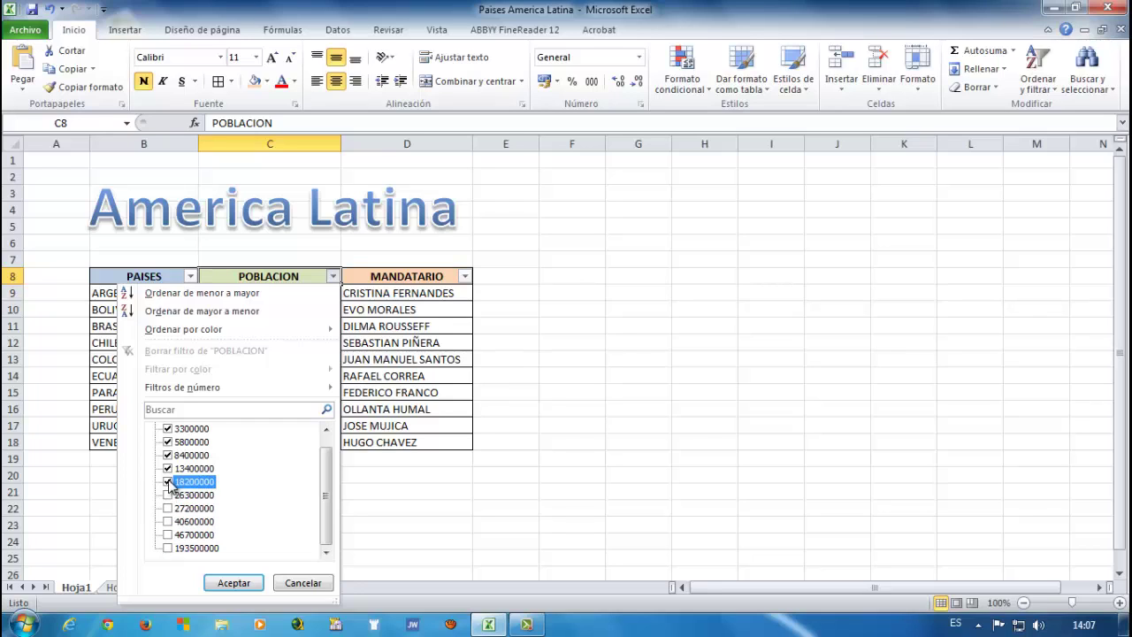
pyautogui.click(168, 455)
pyautogui.click(168, 469)
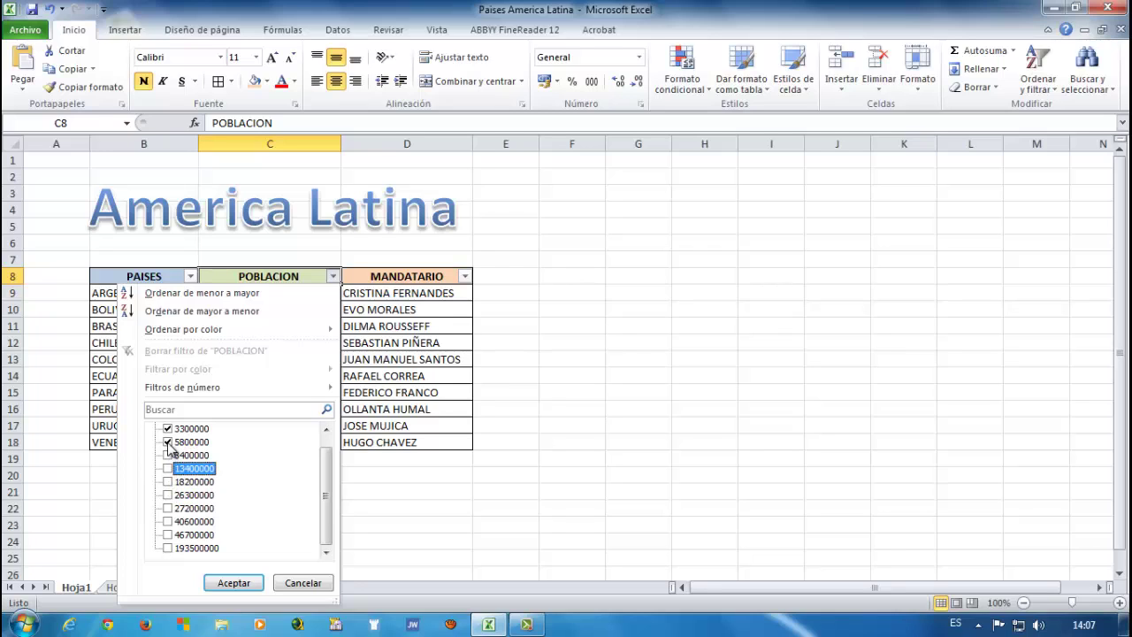
pyautogui.click(168, 442)
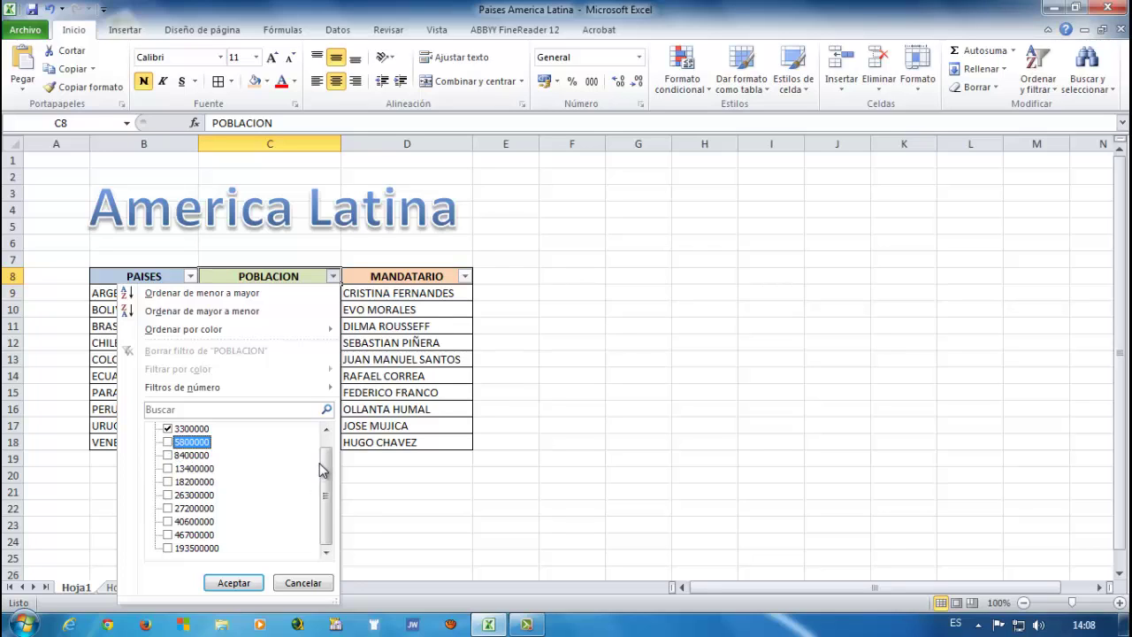
pyautogui.scroll(1, 319, 463)
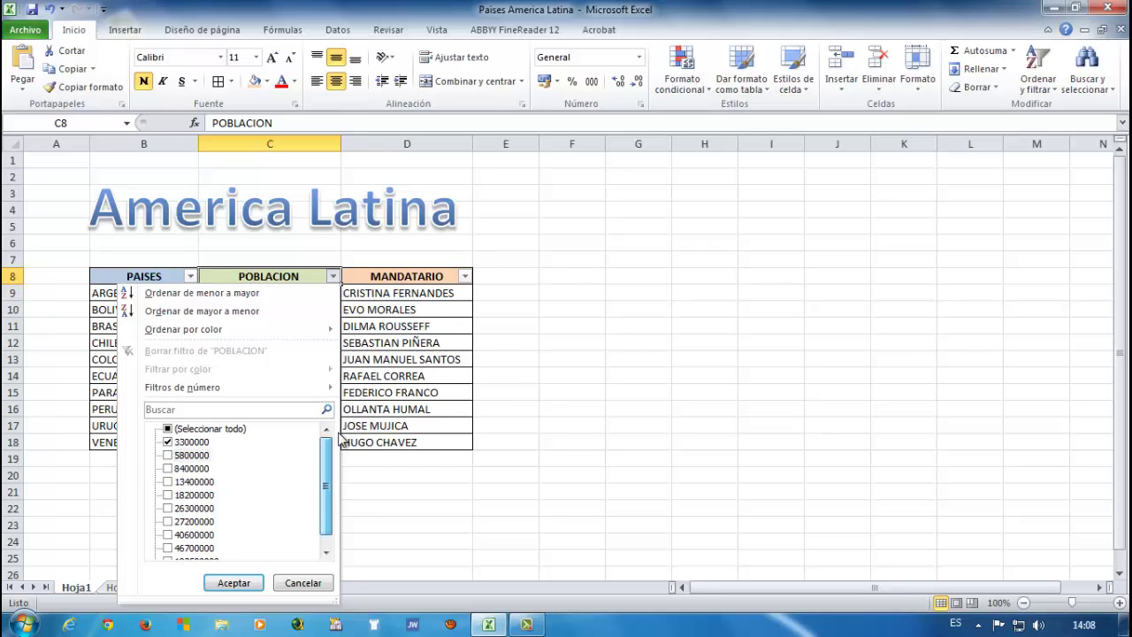
# Apply the 3300000 filter to show only URUGUAY, then clear the POBLACION filter
pyautogui.click(246, 579)
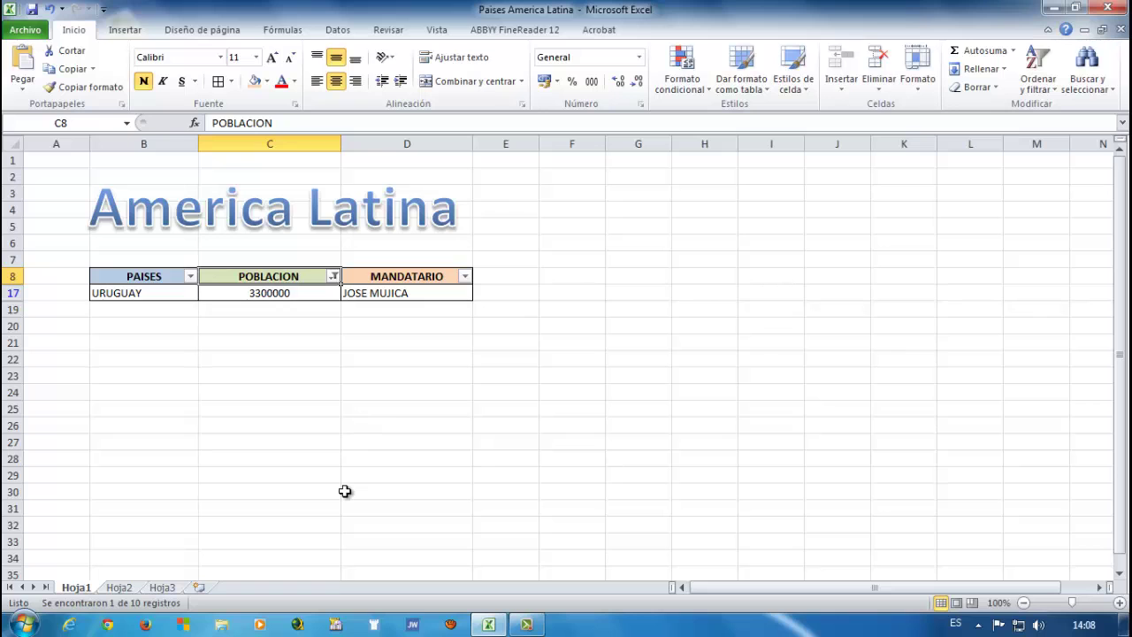
pyautogui.click(333, 277)
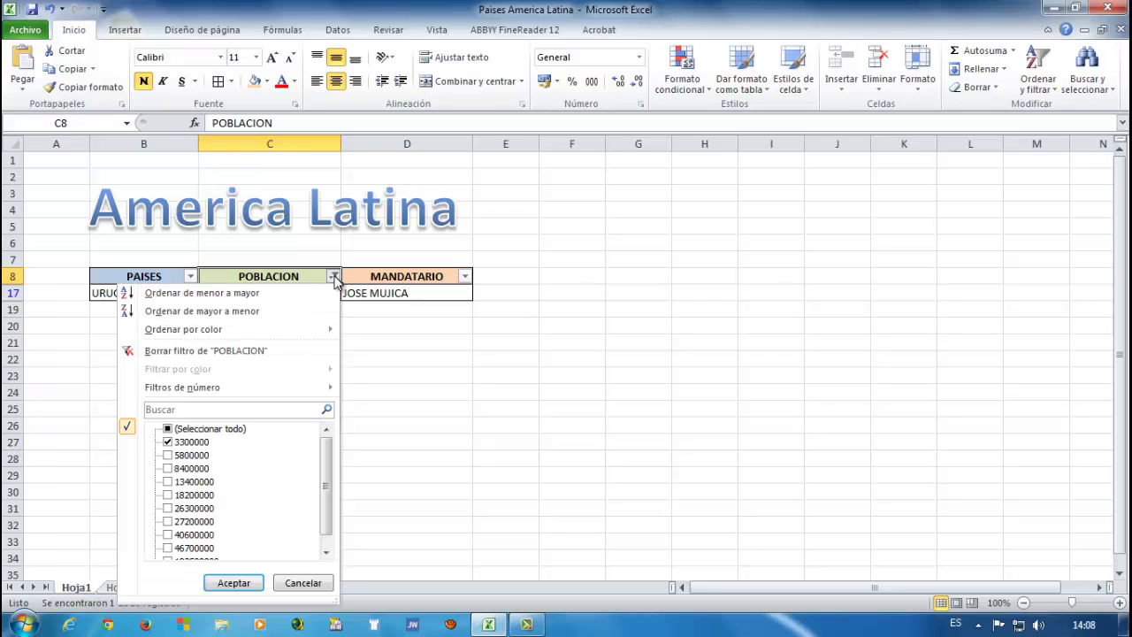
pyautogui.click(223, 352)
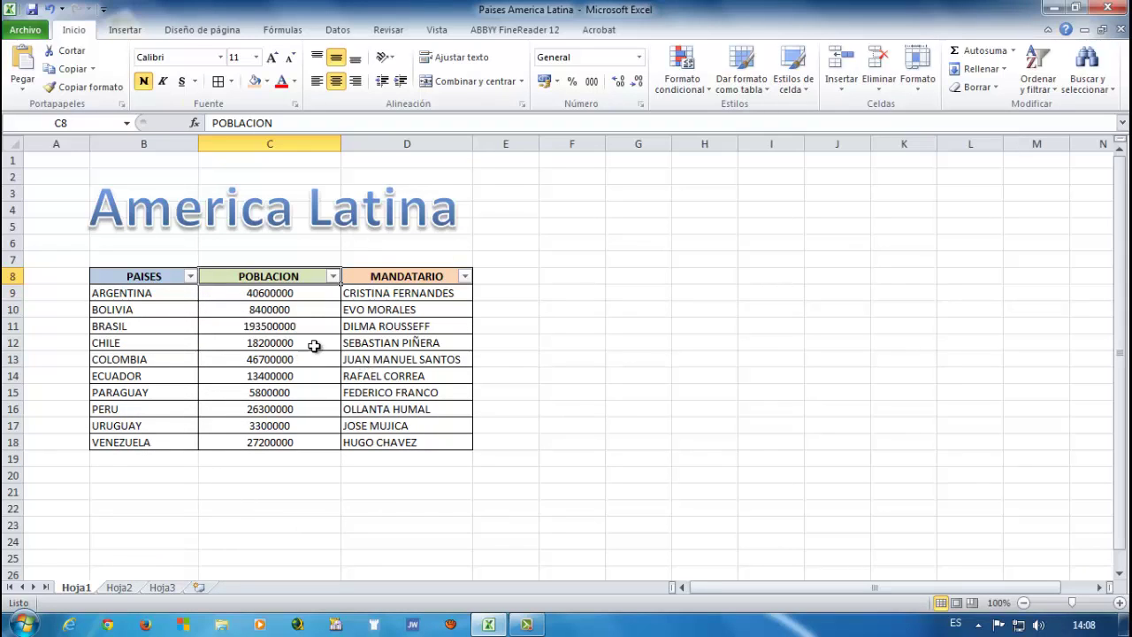
# Sort the table by POBLACION largest to smallest, with BRASIL at 193500000 first
pyautogui.click(333, 277)
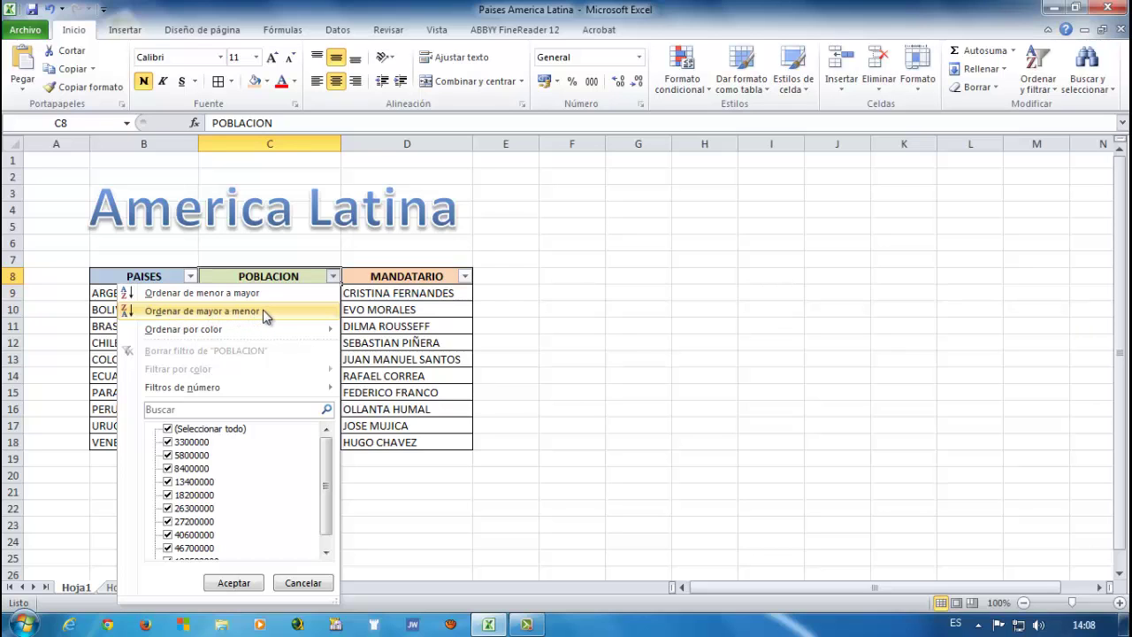
pyautogui.click(263, 310)
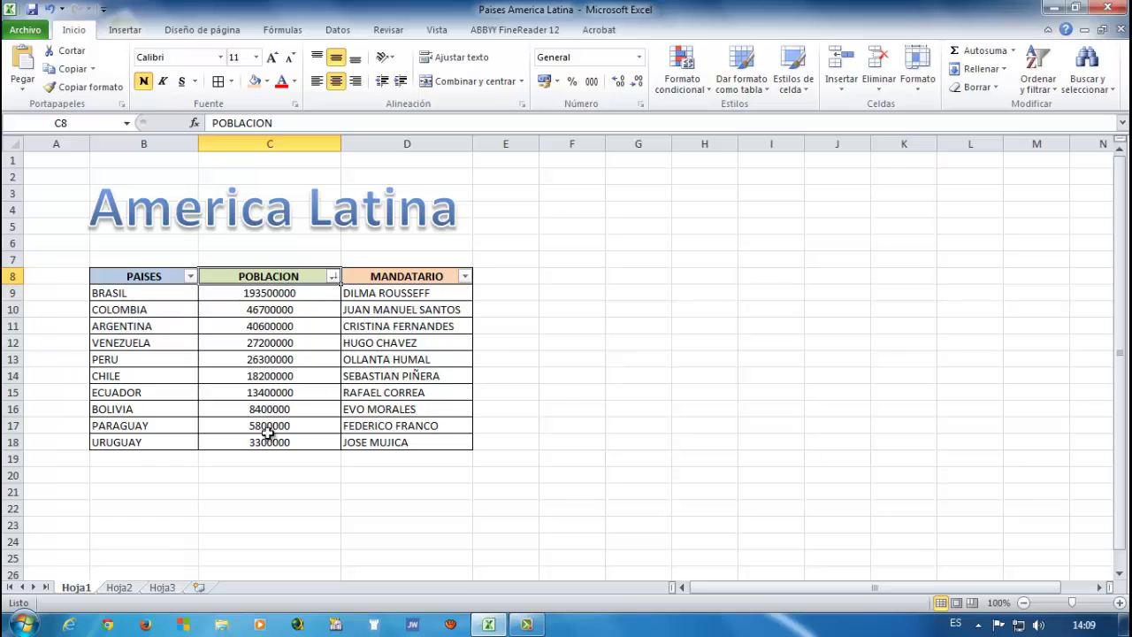
pyautogui.click(332, 276)
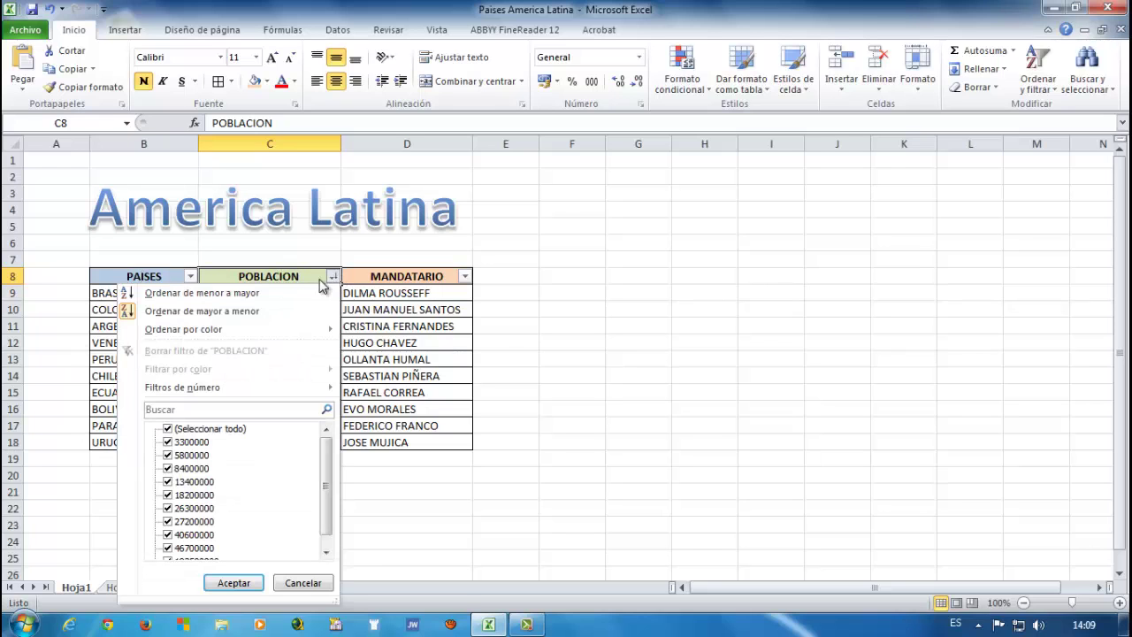
pyautogui.click(246, 293)
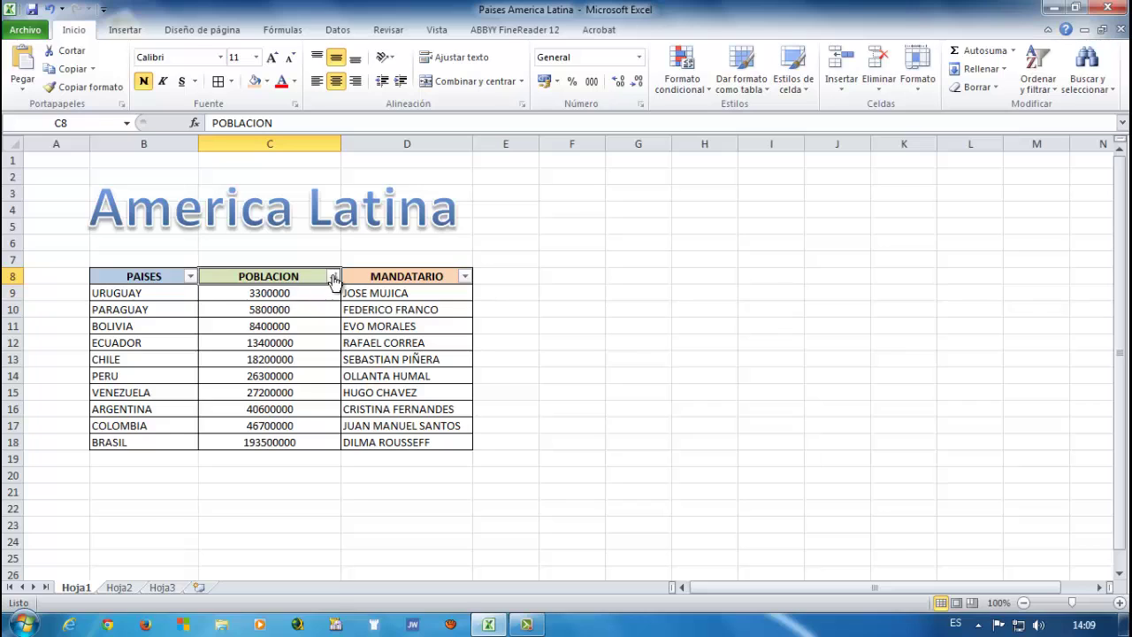
pyautogui.click(332, 277)
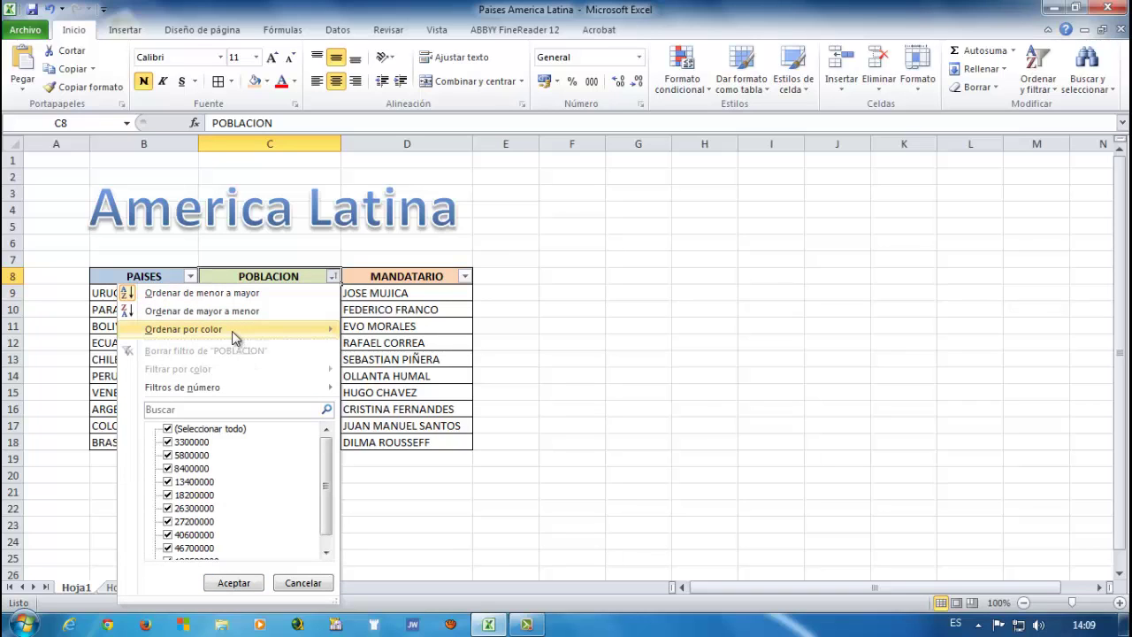
pyautogui.moveTo(233, 332)
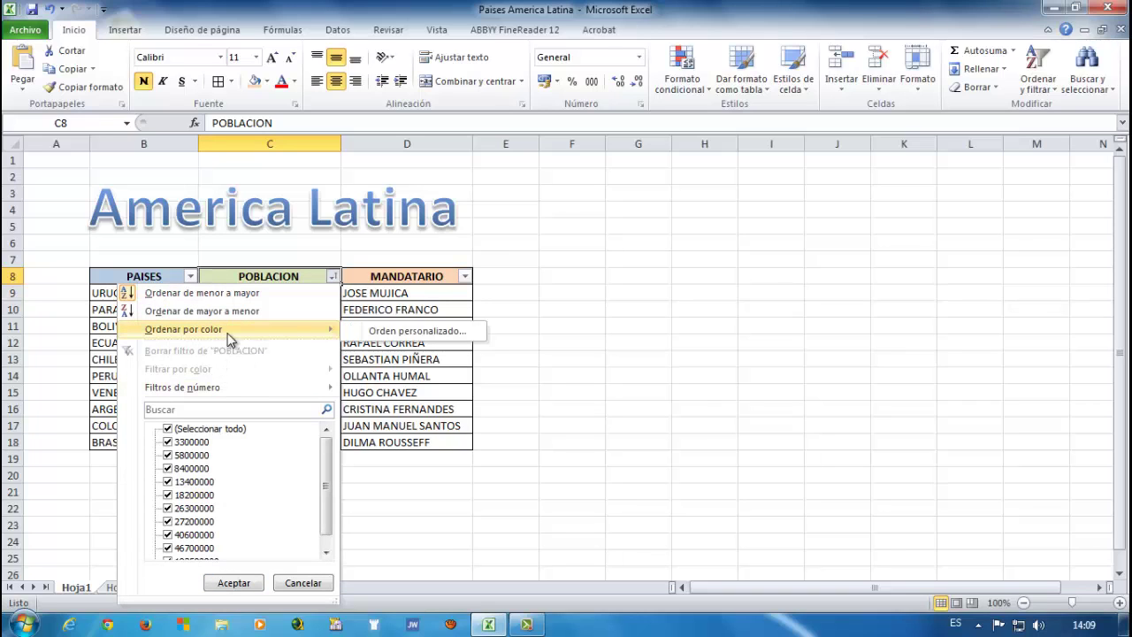
pyautogui.click(287, 310)
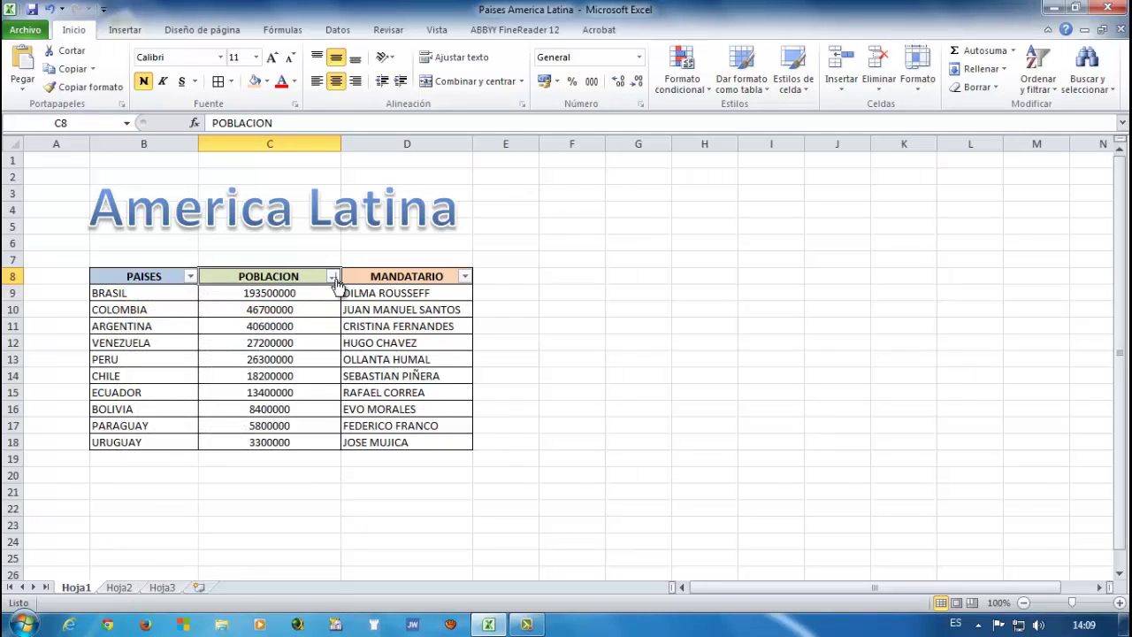
pyautogui.click(333, 276)
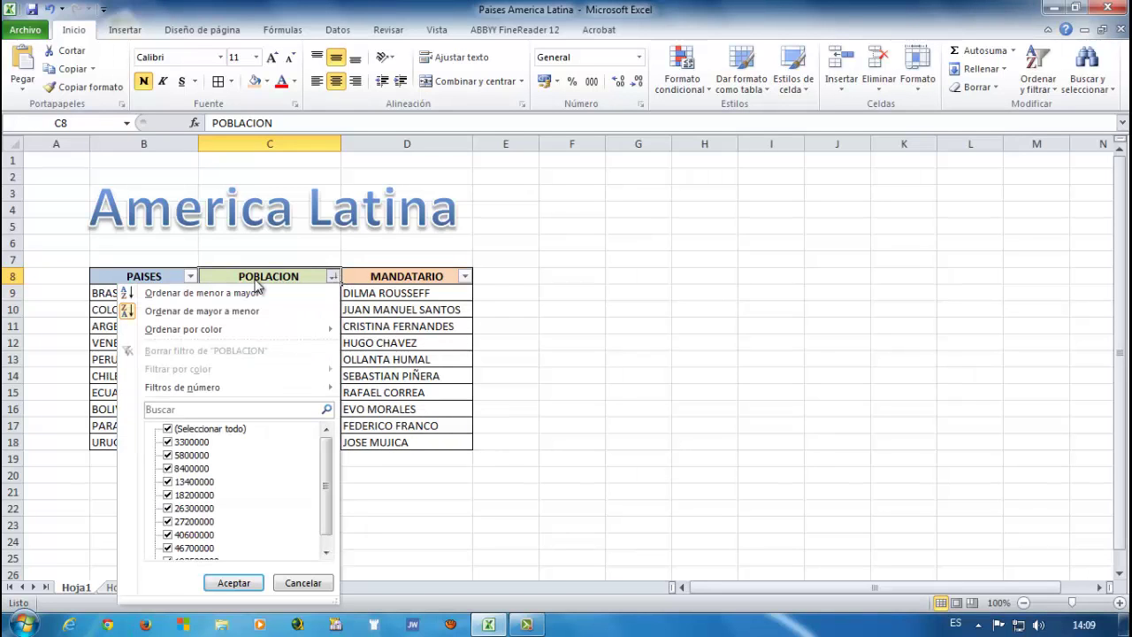
pyautogui.click(192, 279)
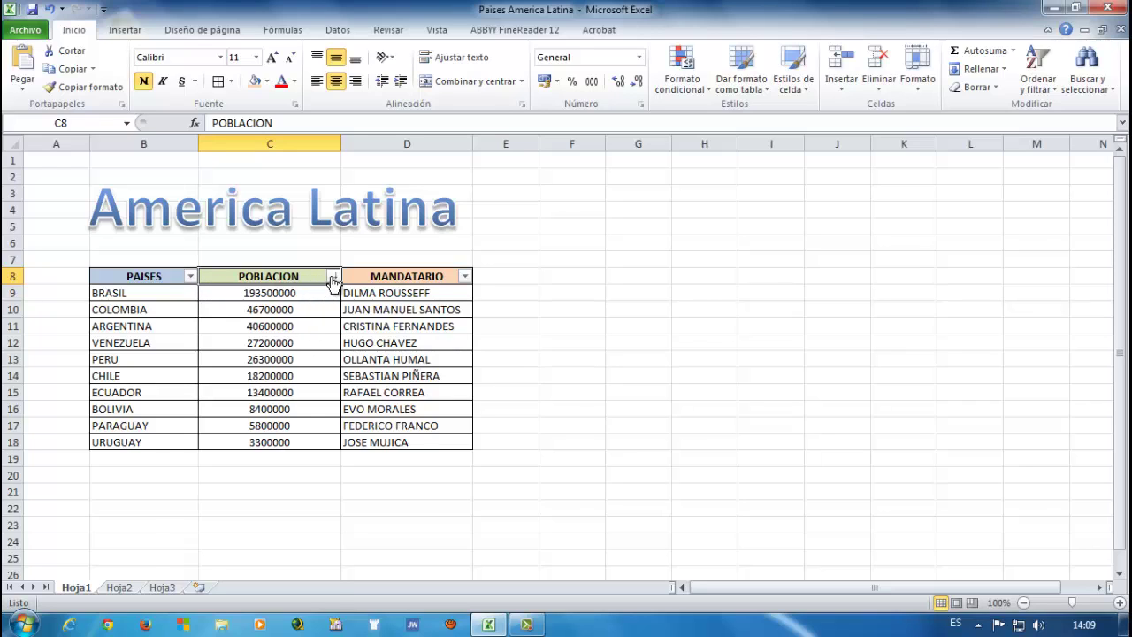
pyautogui.click(332, 276)
# Filter POBLACION with Mayor que 18200000, leaving five countries, BRASIL through PERU
pyautogui.moveTo(300, 392)
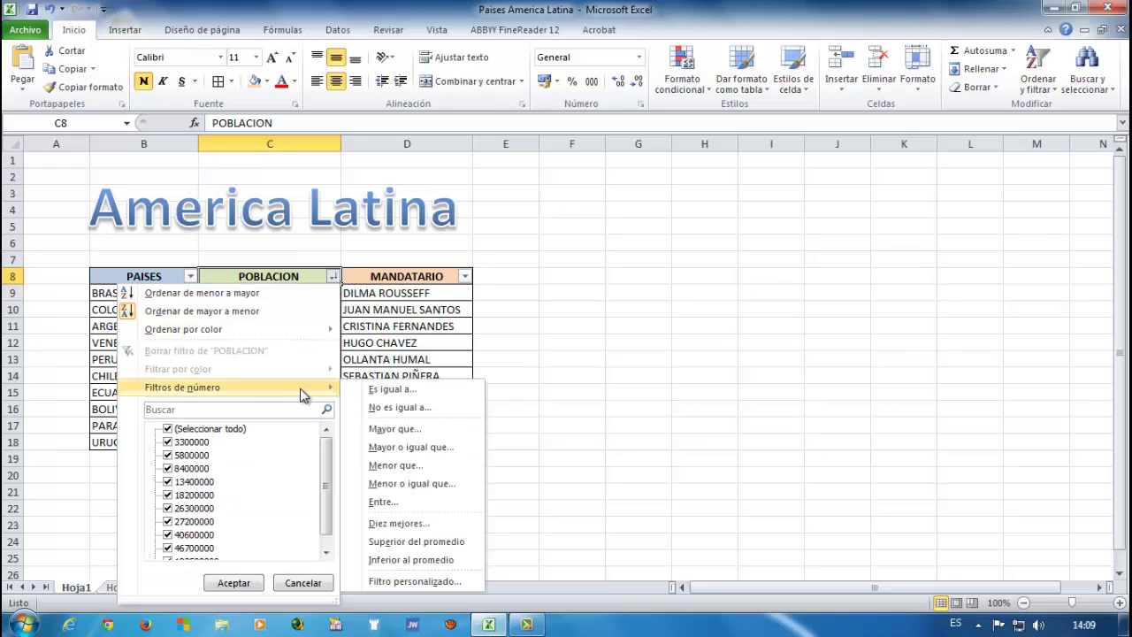
pyautogui.click(404, 430)
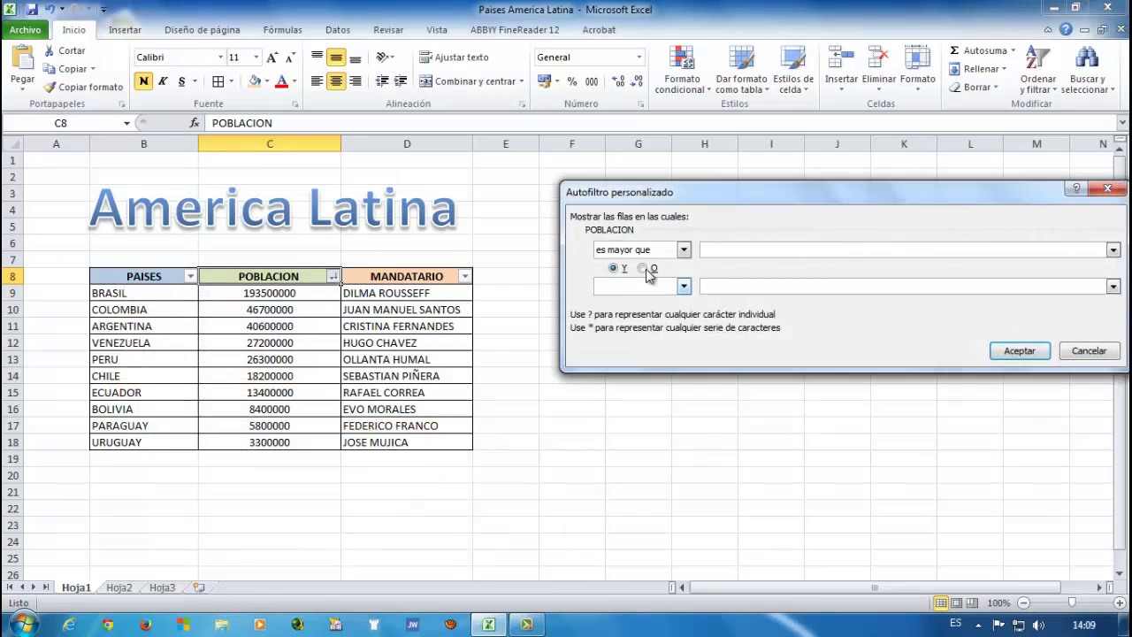
pyautogui.moveTo(723, 195); pyautogui.dragTo(622, 195)
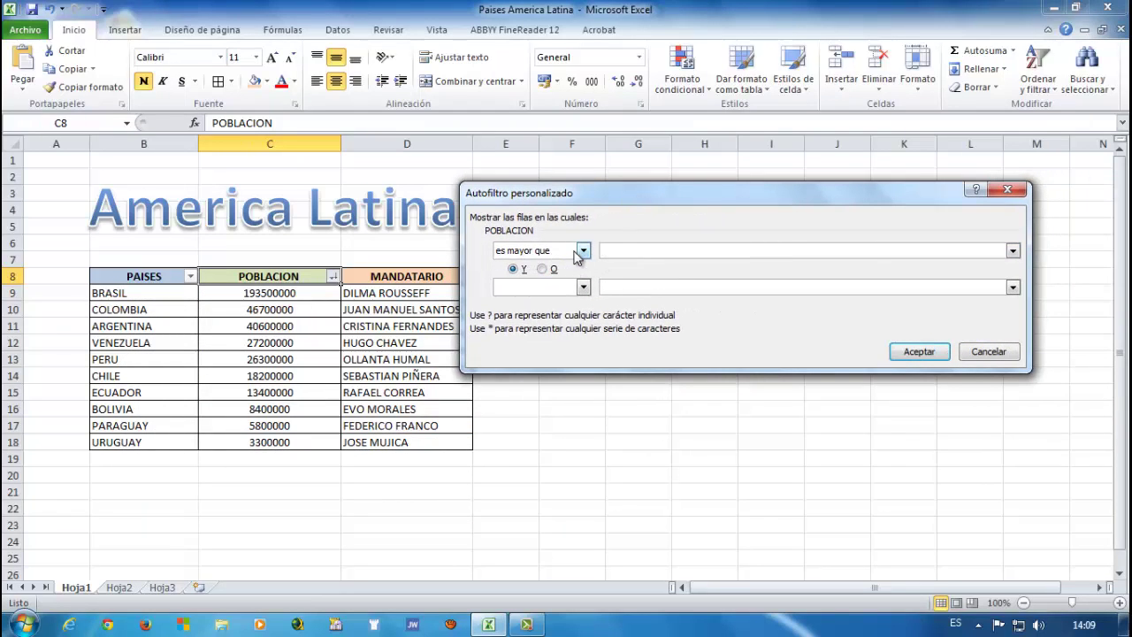
pyautogui.click(619, 252)
pyautogui.click(1012, 252)
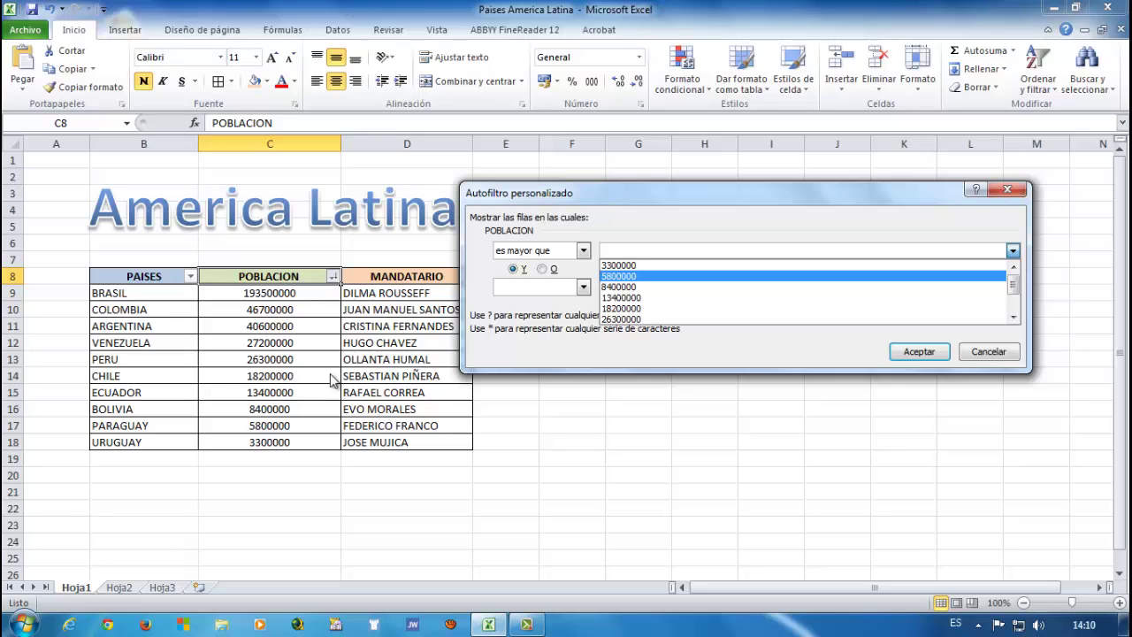
pyautogui.click(665, 308)
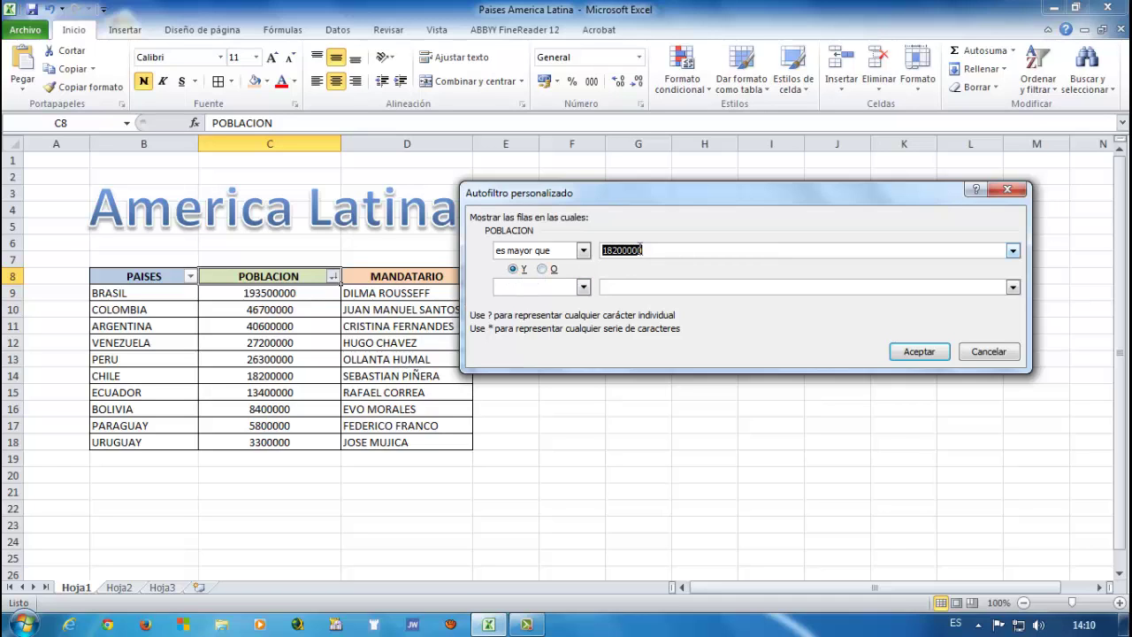
pyautogui.click(913, 355)
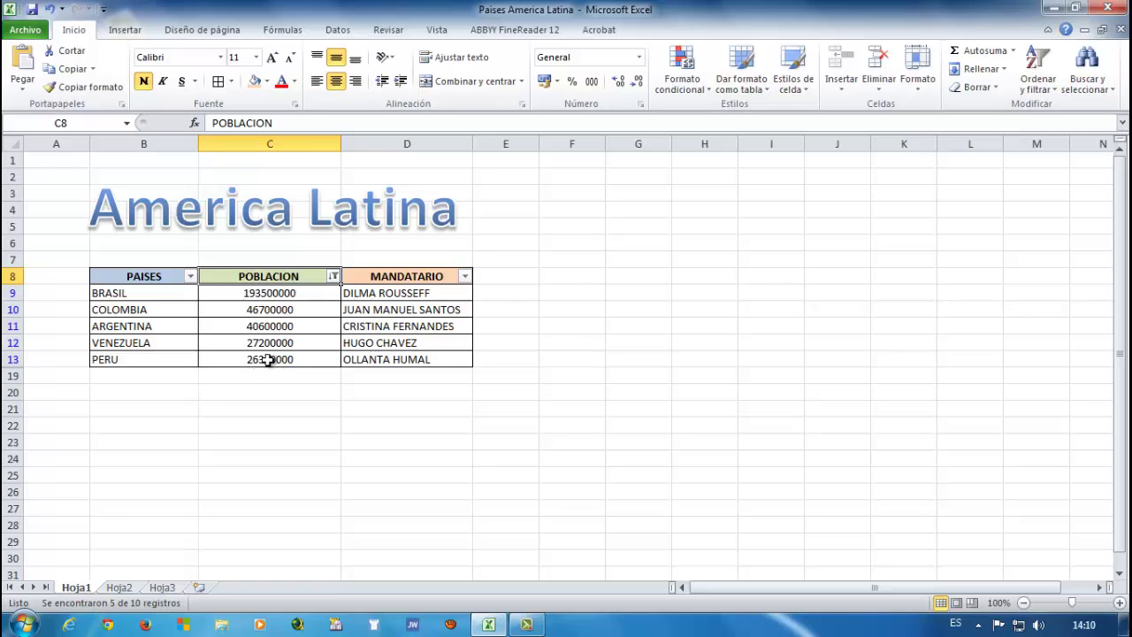
pyautogui.click(333, 277)
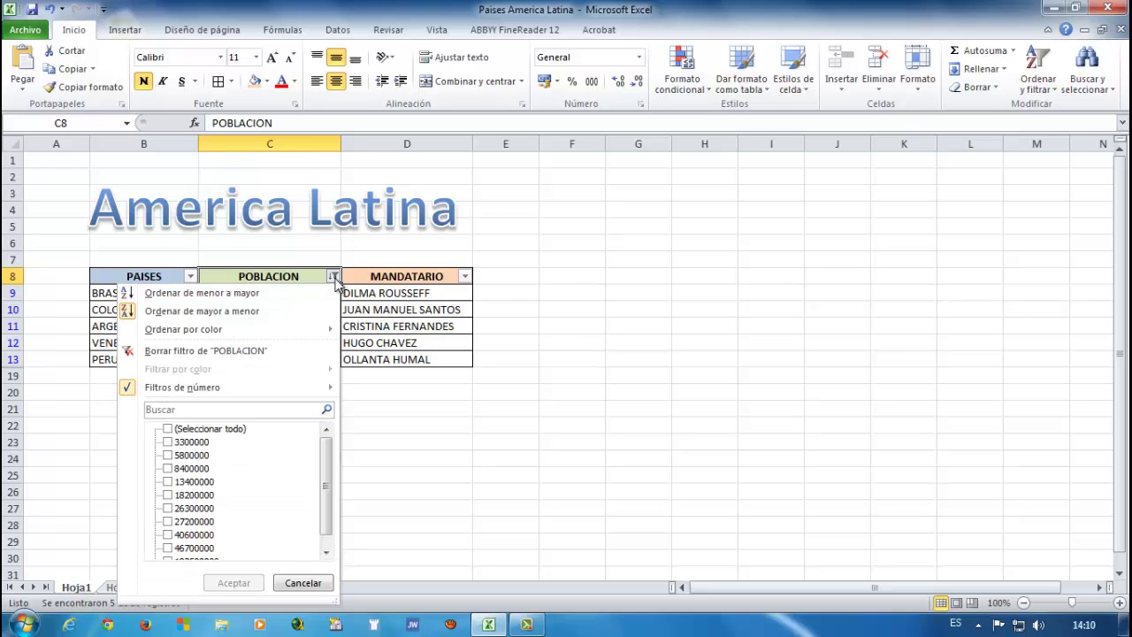
# Refilter POBLACION to values greater than or equal to 18200000, showing BRASIL through CHILE
pyautogui.click(239, 356)
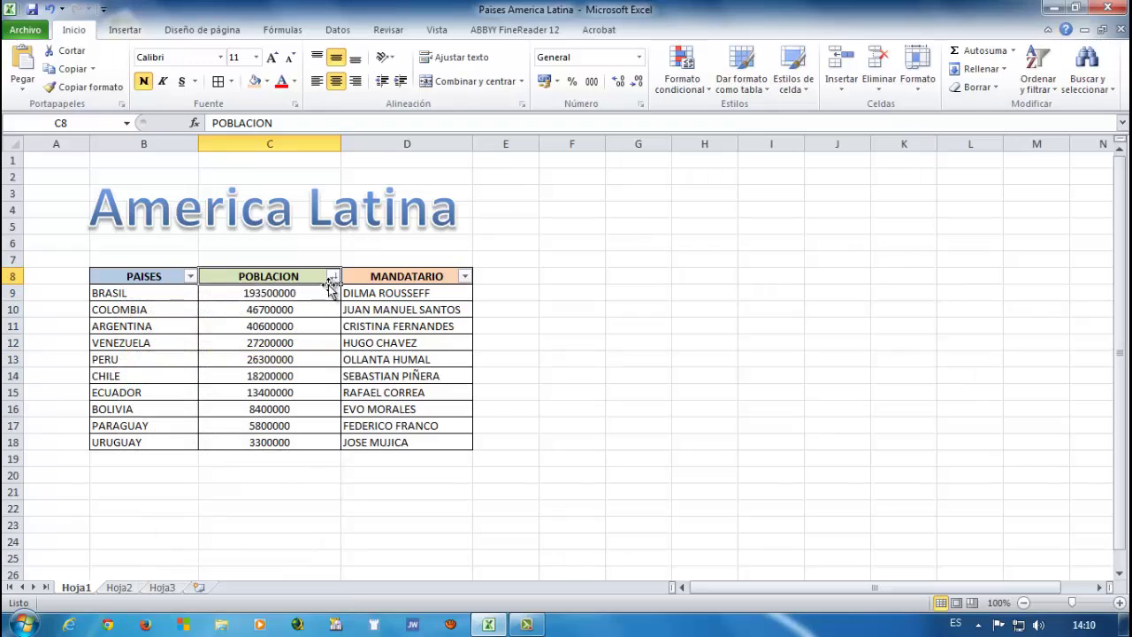
pyautogui.click(333, 276)
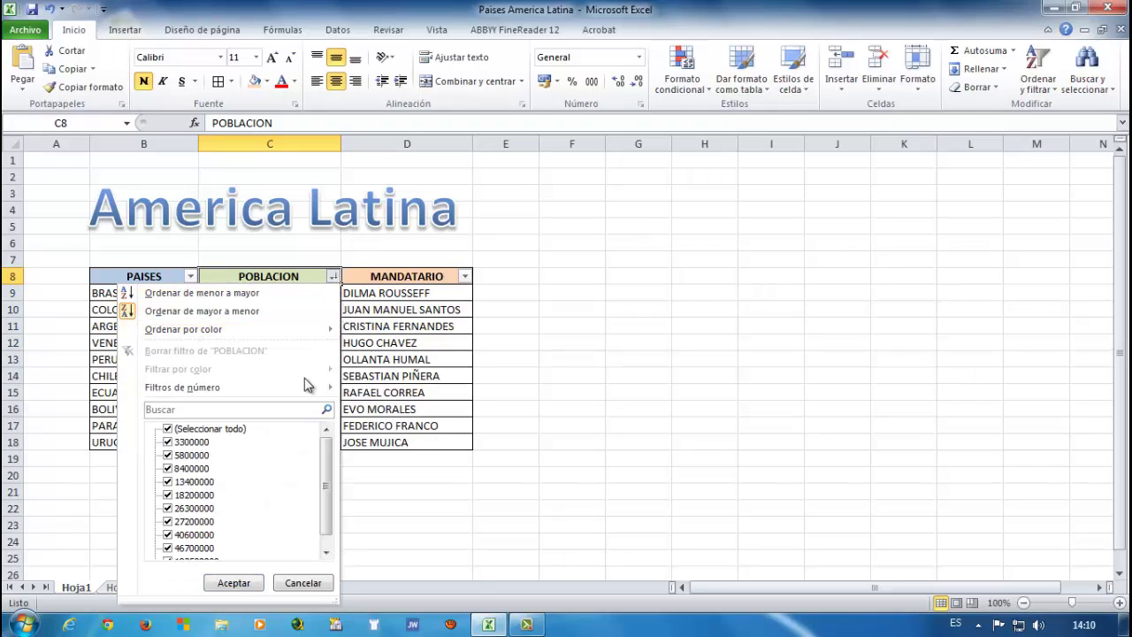
pyautogui.moveTo(300, 386)
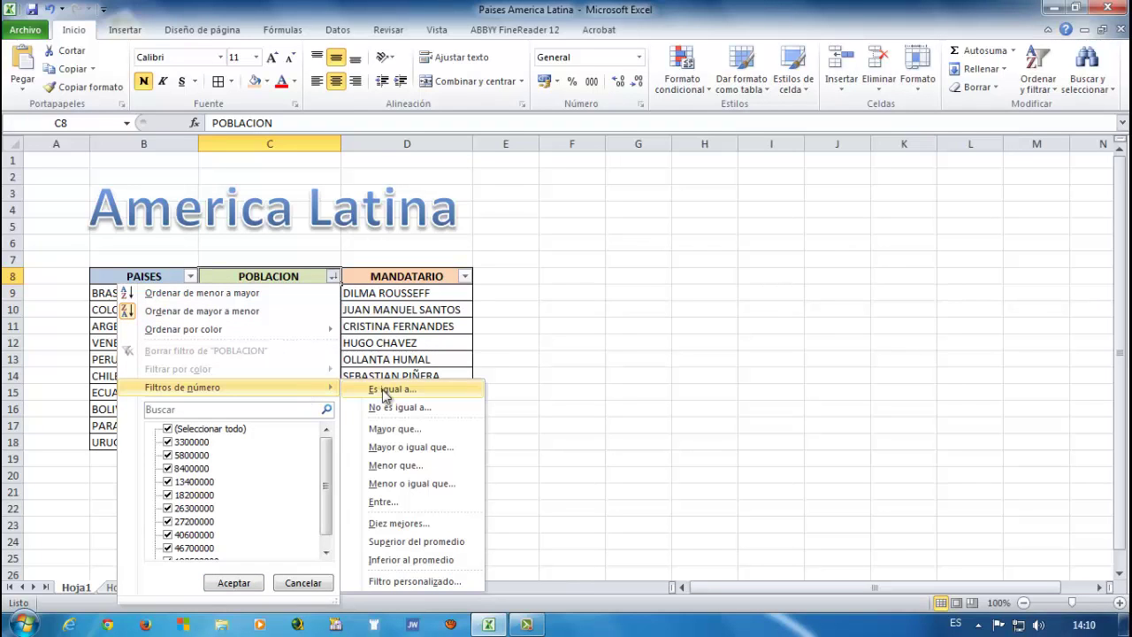
pyautogui.click(441, 449)
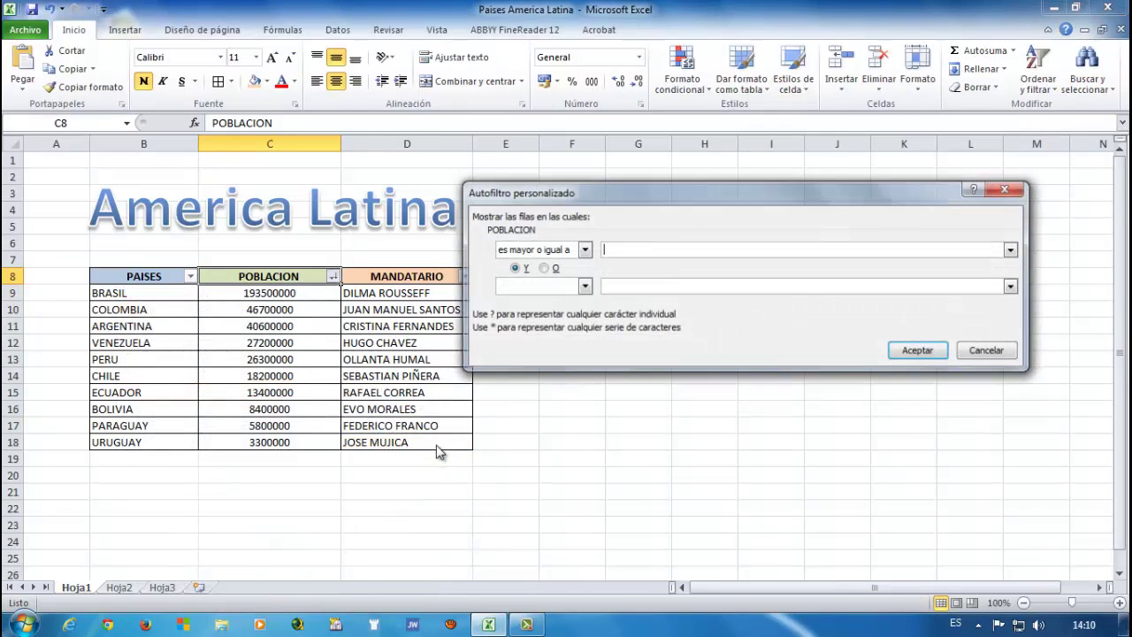
pyautogui.click(1012, 250)
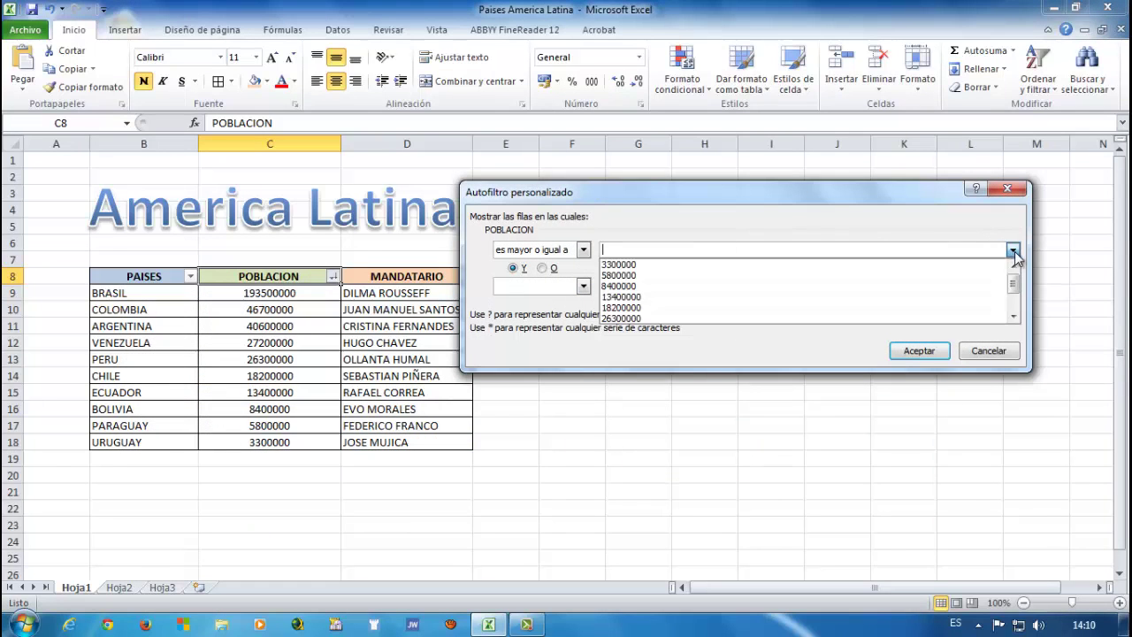
pyautogui.click(655, 308)
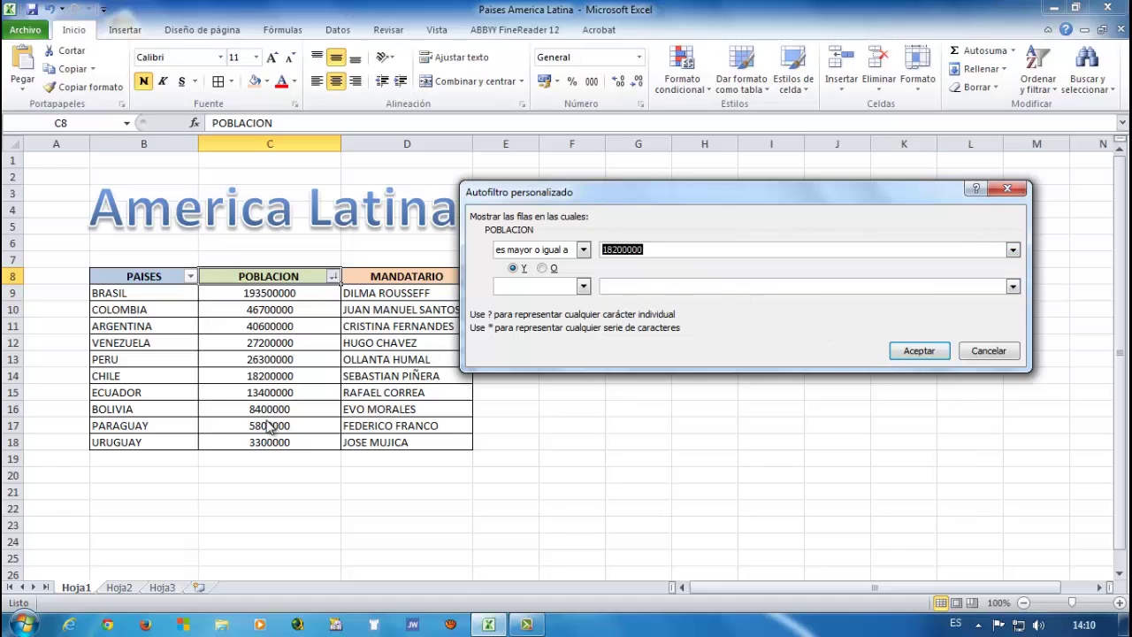
pyautogui.click(902, 353)
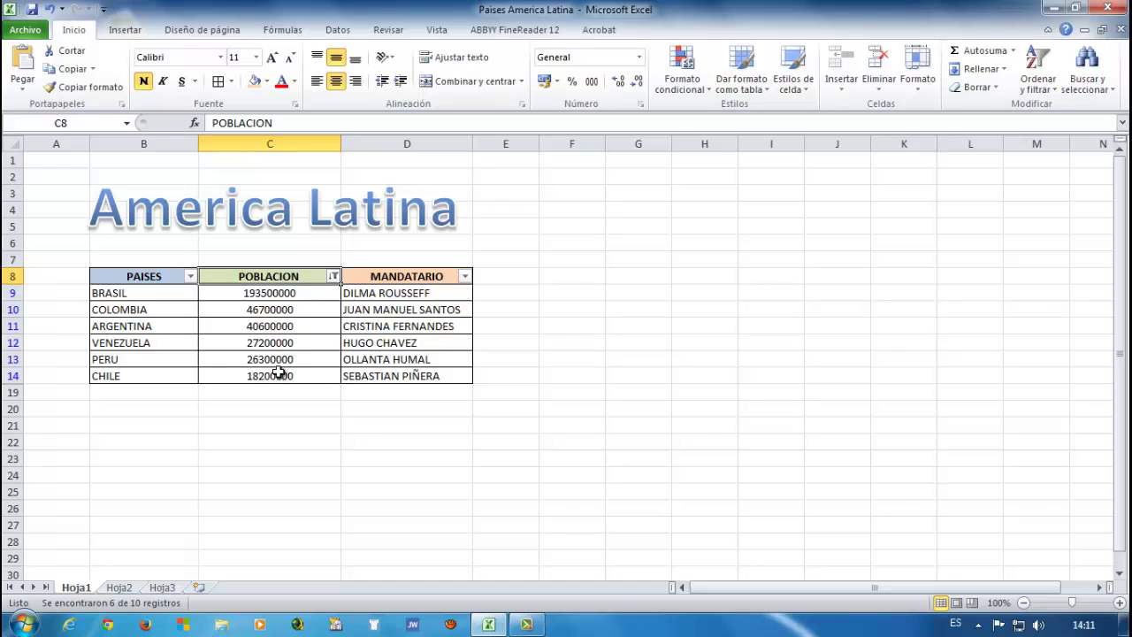
# Replace the POBLACION filter with 'less than or equal to 18200000', leaving five countries
pyautogui.click(333, 277)
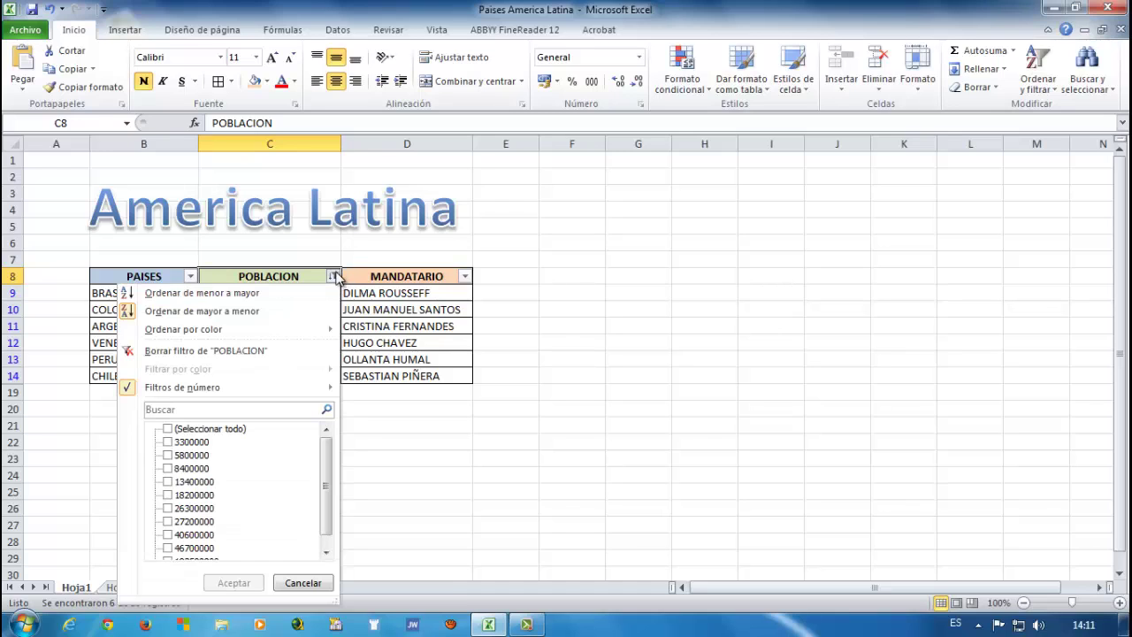
pyautogui.click(252, 351)
pyautogui.click(334, 277)
pyautogui.moveTo(239, 387)
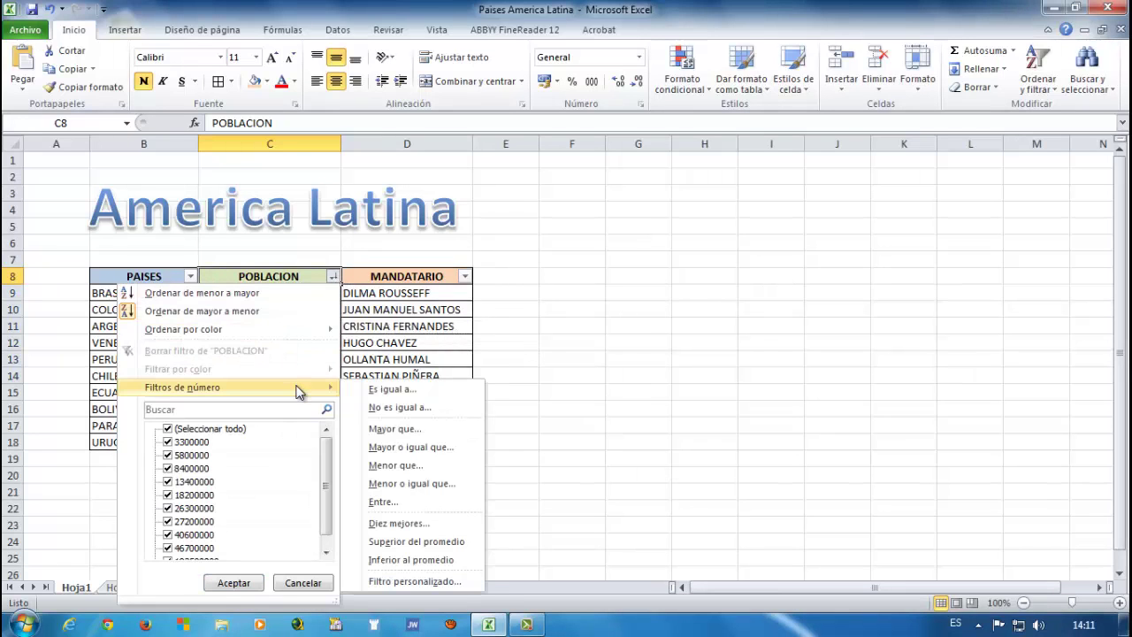
pyautogui.click(414, 485)
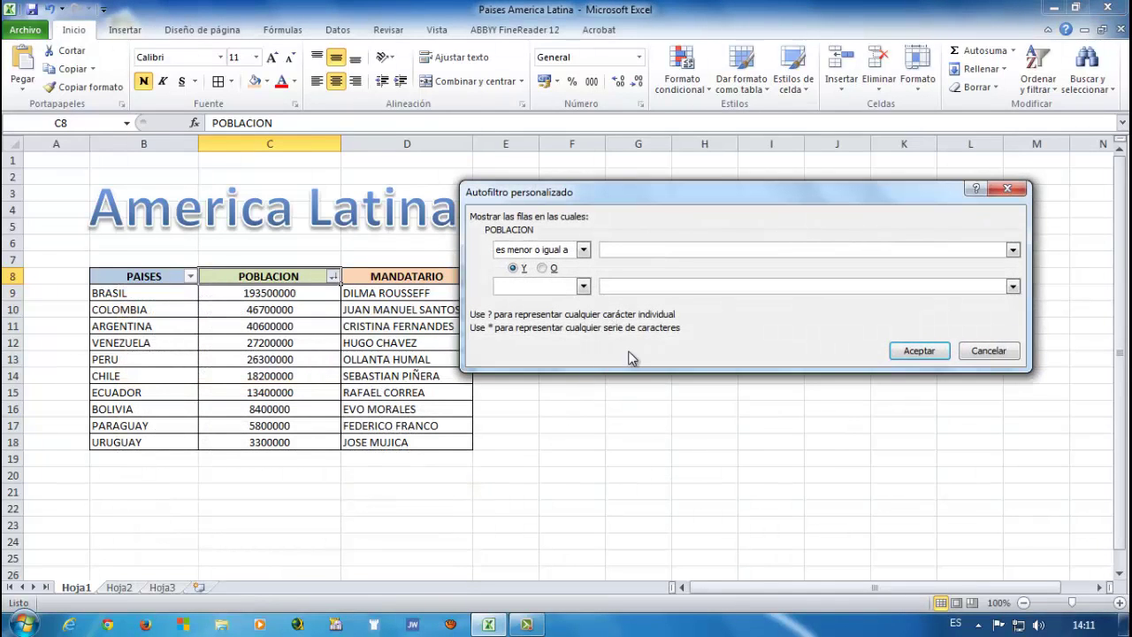
pyautogui.click(1012, 251)
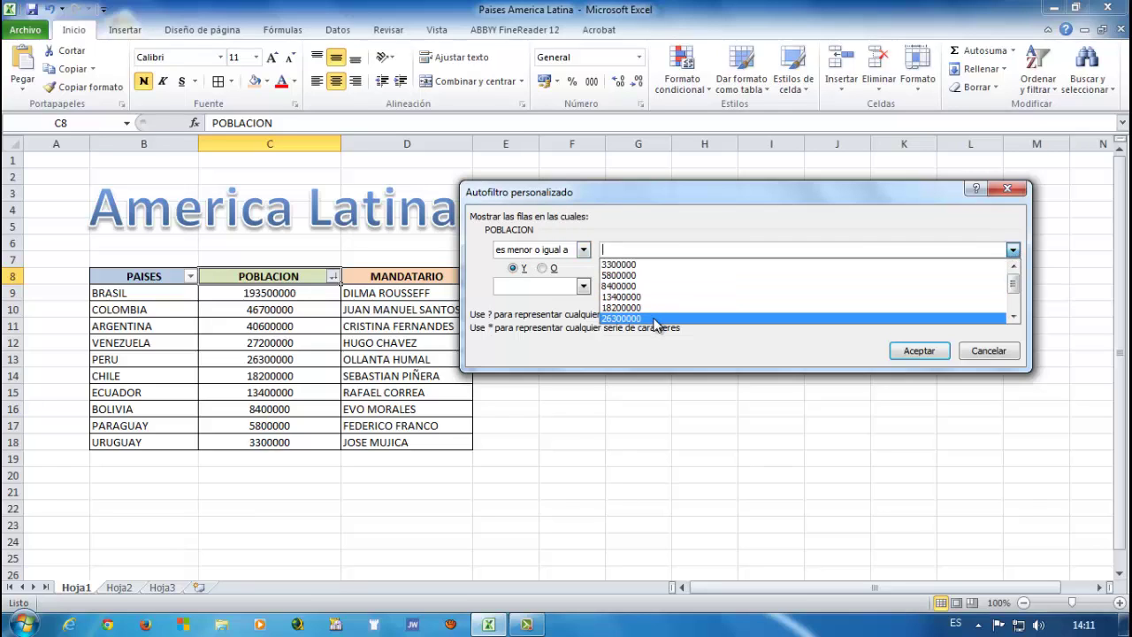
pyautogui.click(629, 308)
pyautogui.click(910, 348)
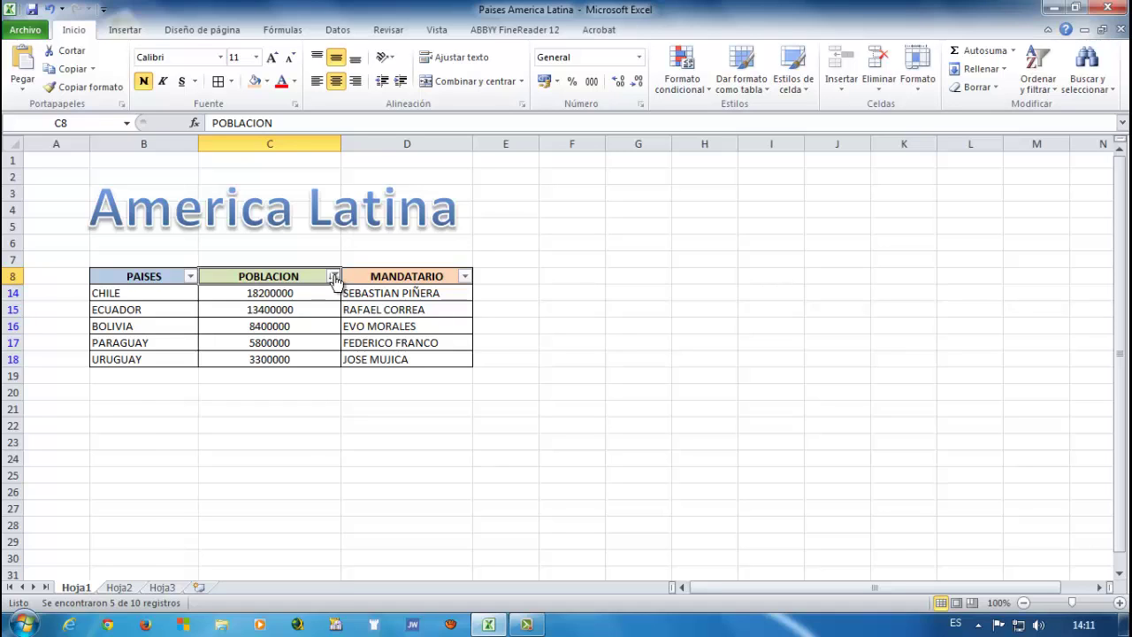
# Start a between filter on POBLACION with 'greater than or equal to 18200000' as the lower bound
pyautogui.click(332, 277)
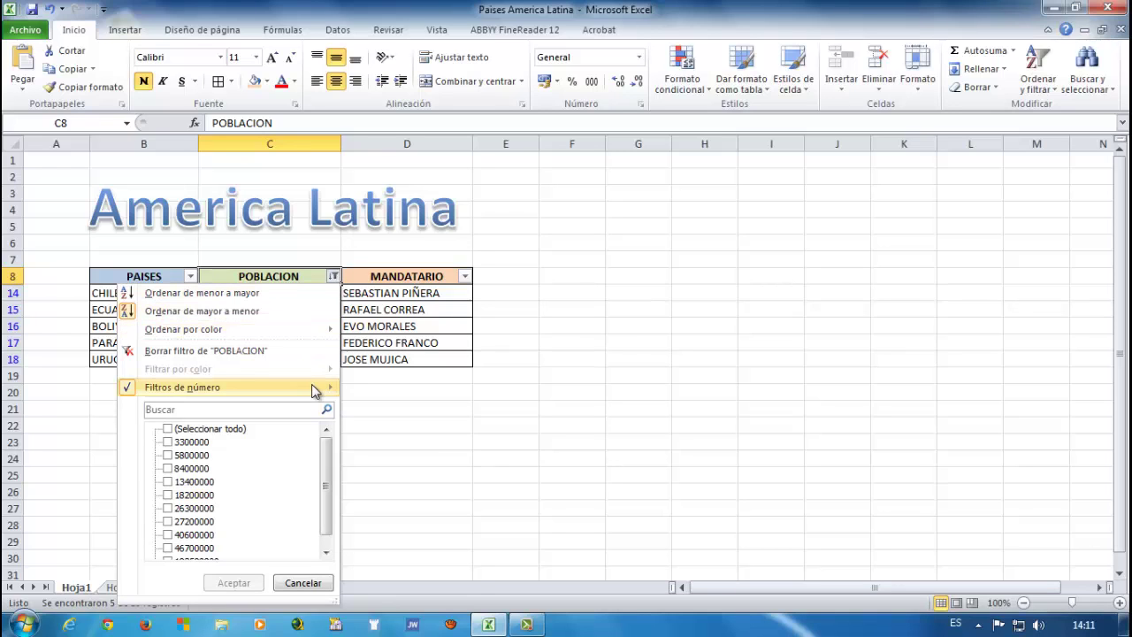
pyautogui.moveTo(312, 383)
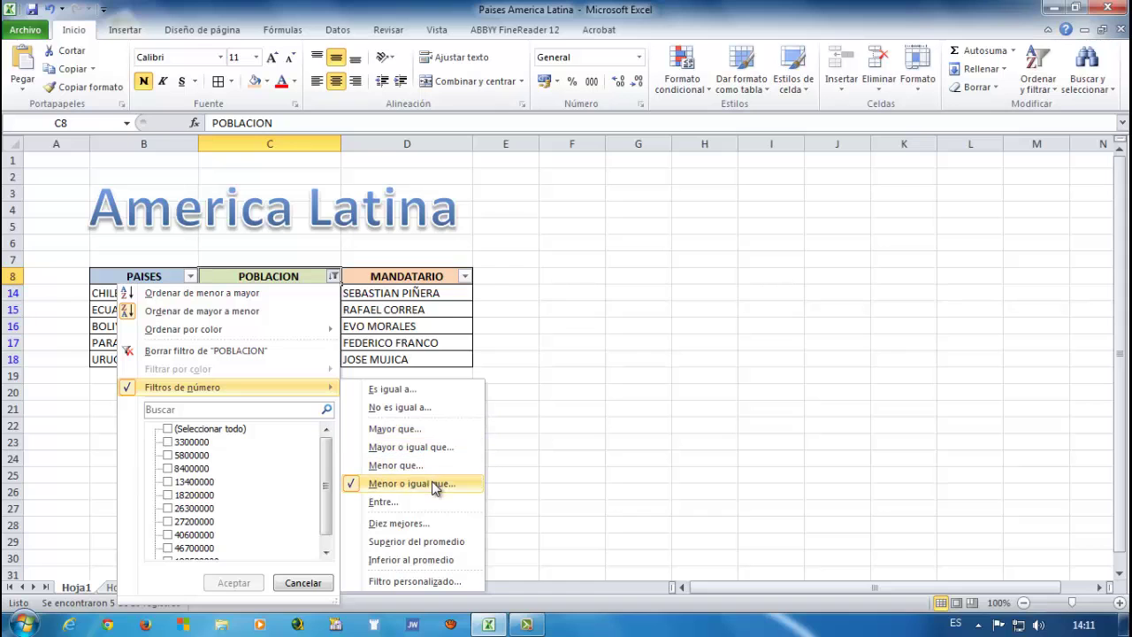
pyautogui.click(433, 504)
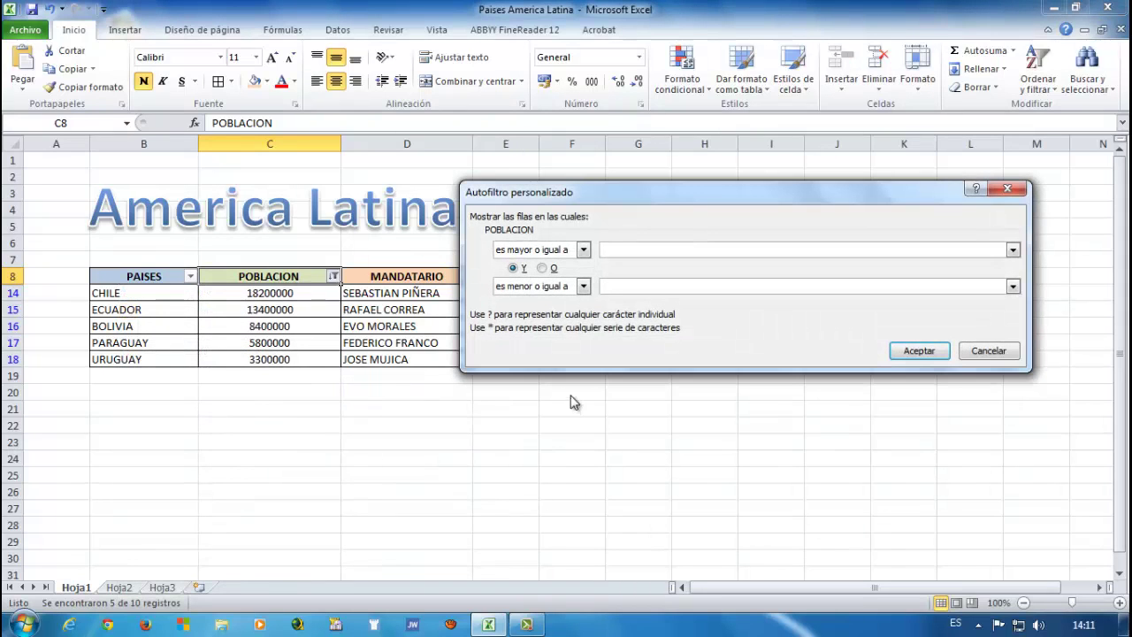
pyautogui.click(583, 249)
pyautogui.click(585, 251)
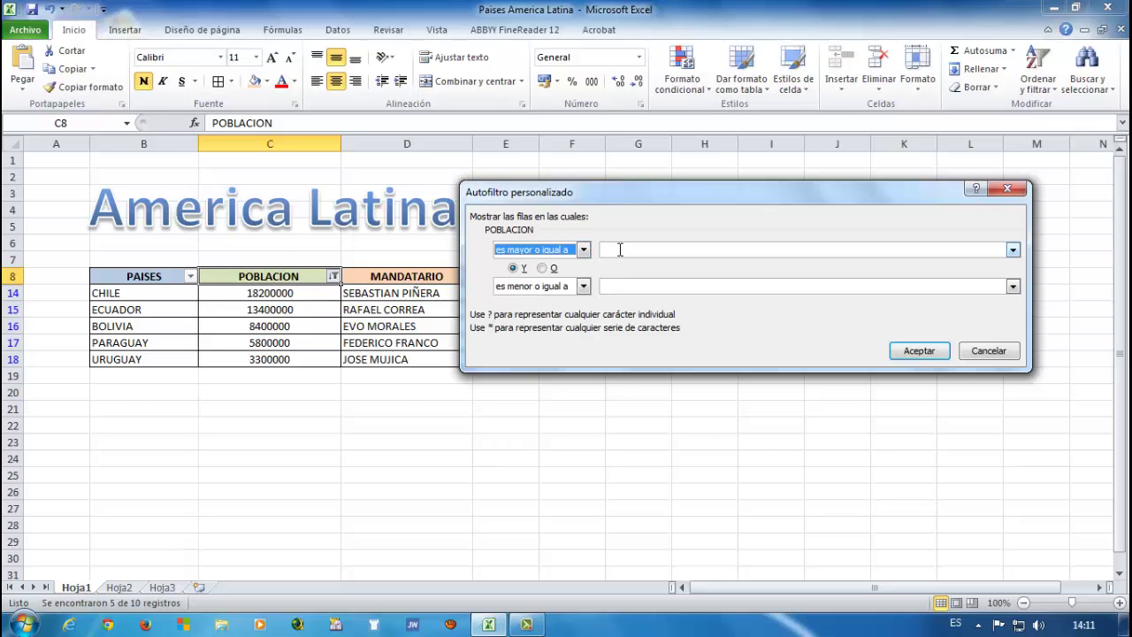
pyautogui.click(621, 250)
pyautogui.click(1012, 249)
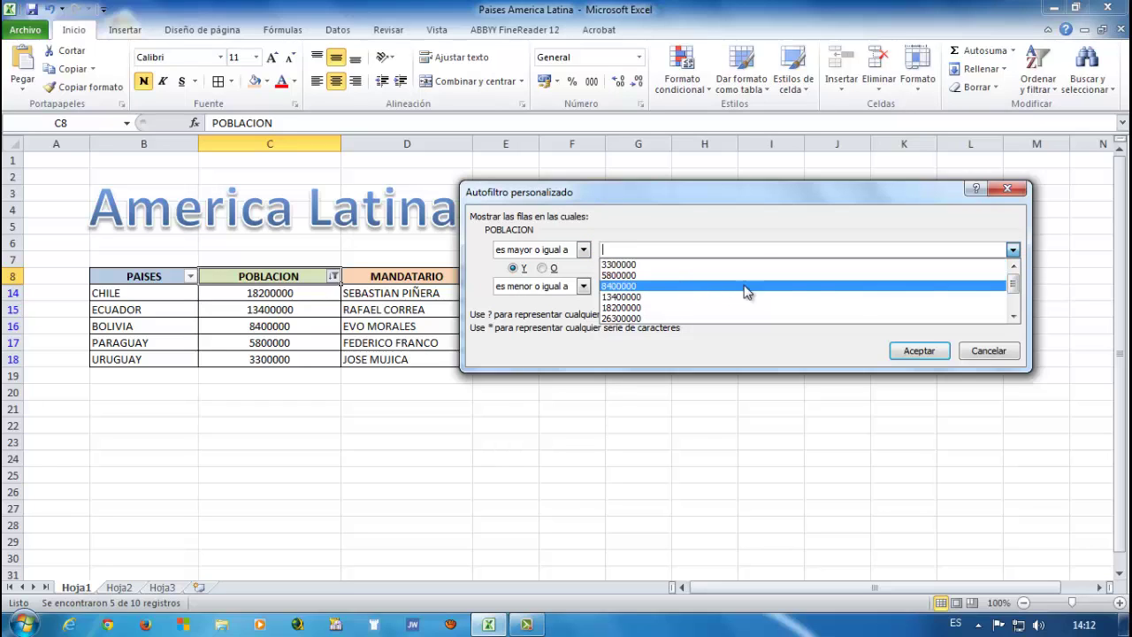
pyautogui.moveTo(1015, 286)
pyautogui.mouseDown()
pyautogui.moveTo(1015, 316)
pyautogui.moveTo(1013, 278)
pyautogui.mouseUp()
pyautogui.click(677, 316)
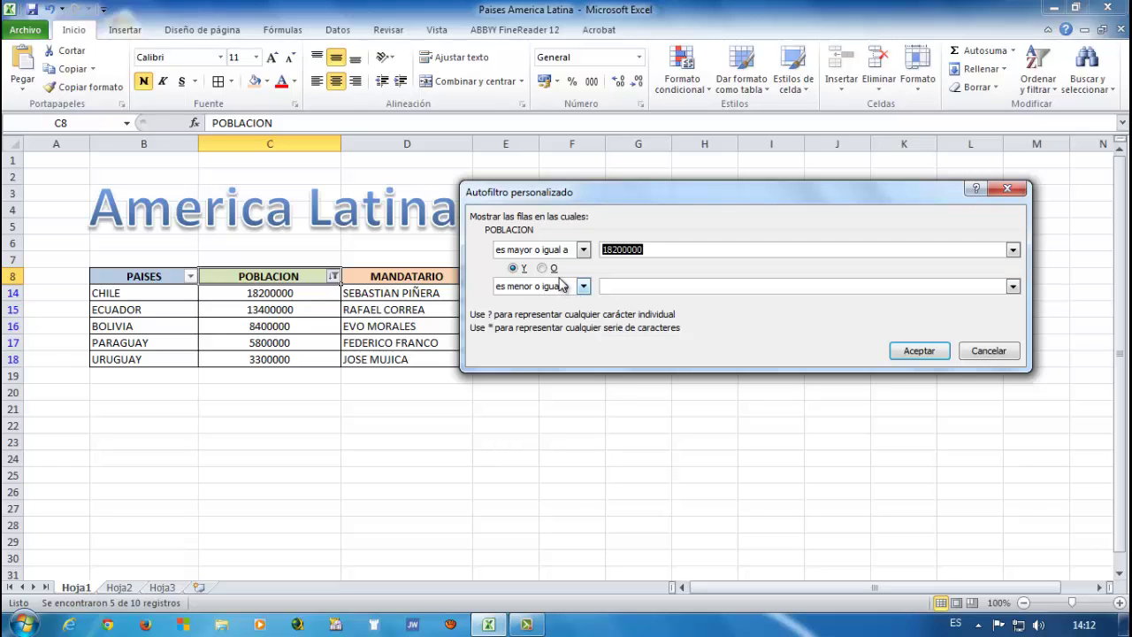
# Set 46700000 as the upper population bound and apply the range filter
pyautogui.click(1012, 287)
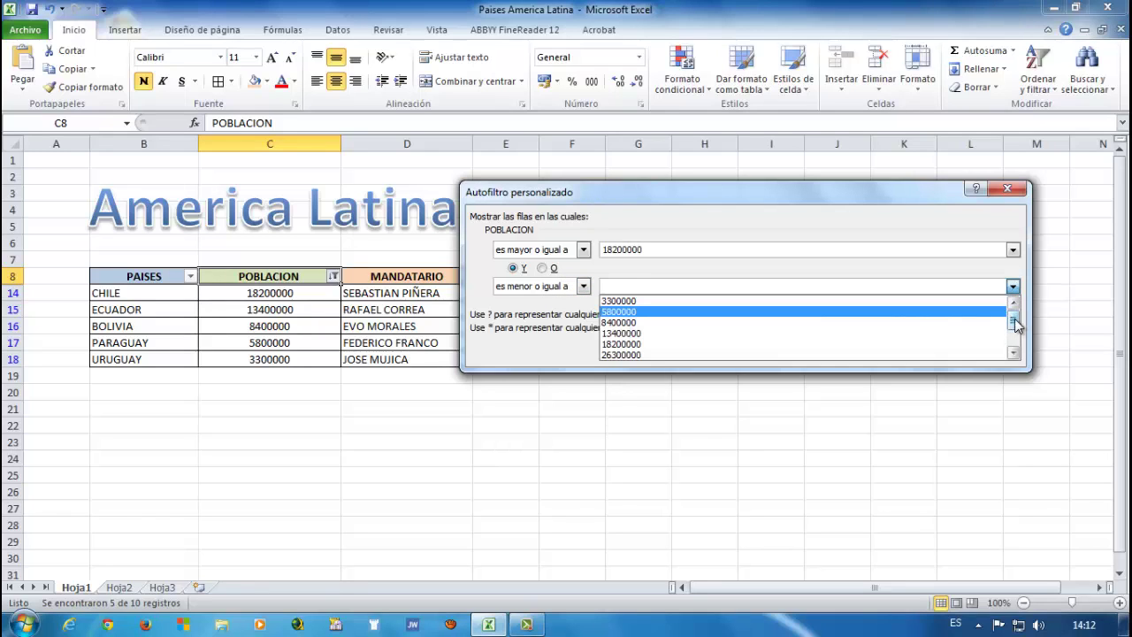
pyautogui.moveTo(1015, 326)
pyautogui.mouseDown()
pyautogui.moveTo(1014, 345)
pyautogui.moveTo(1017, 327)
pyautogui.mouseUp()
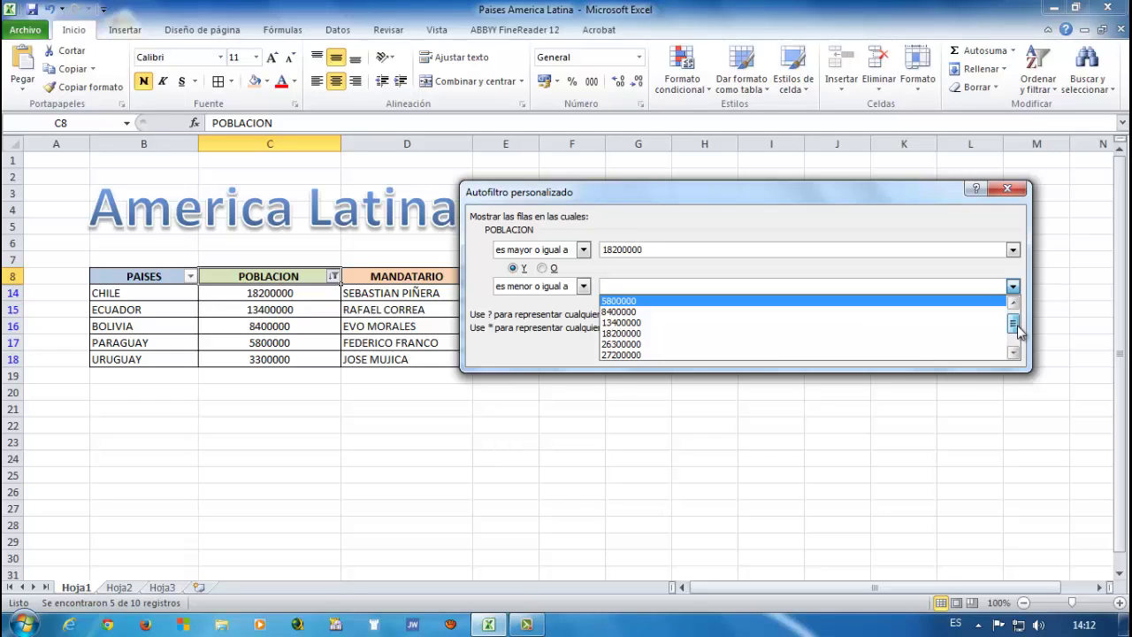
pyautogui.moveTo(1019, 330); pyautogui.dragTo(1016, 337)
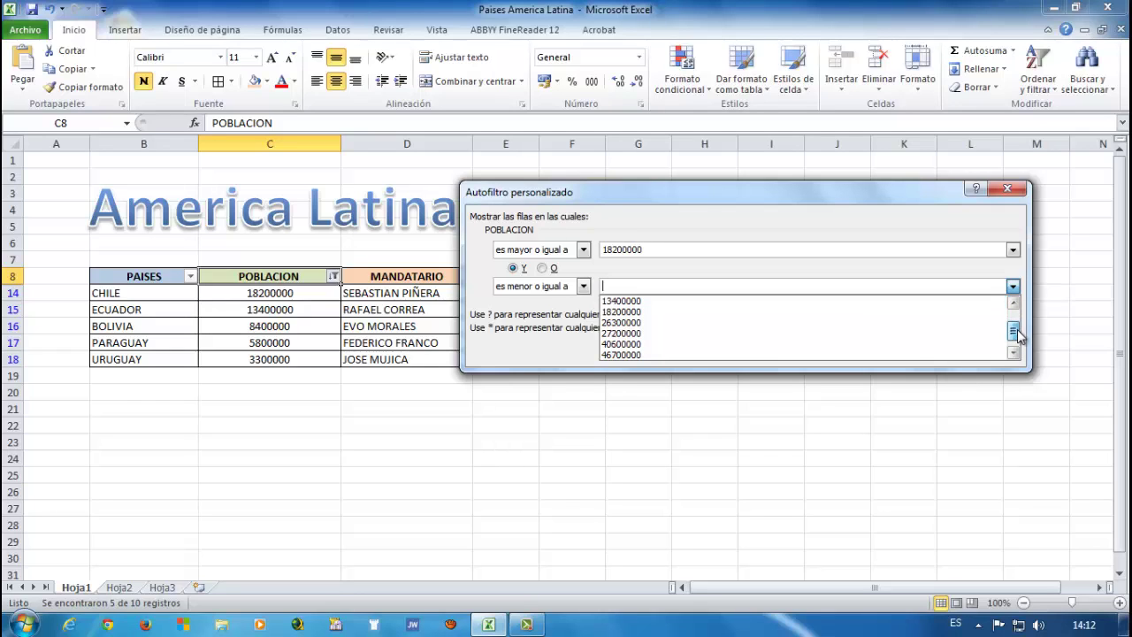
pyautogui.click(647, 355)
pyautogui.click(935, 352)
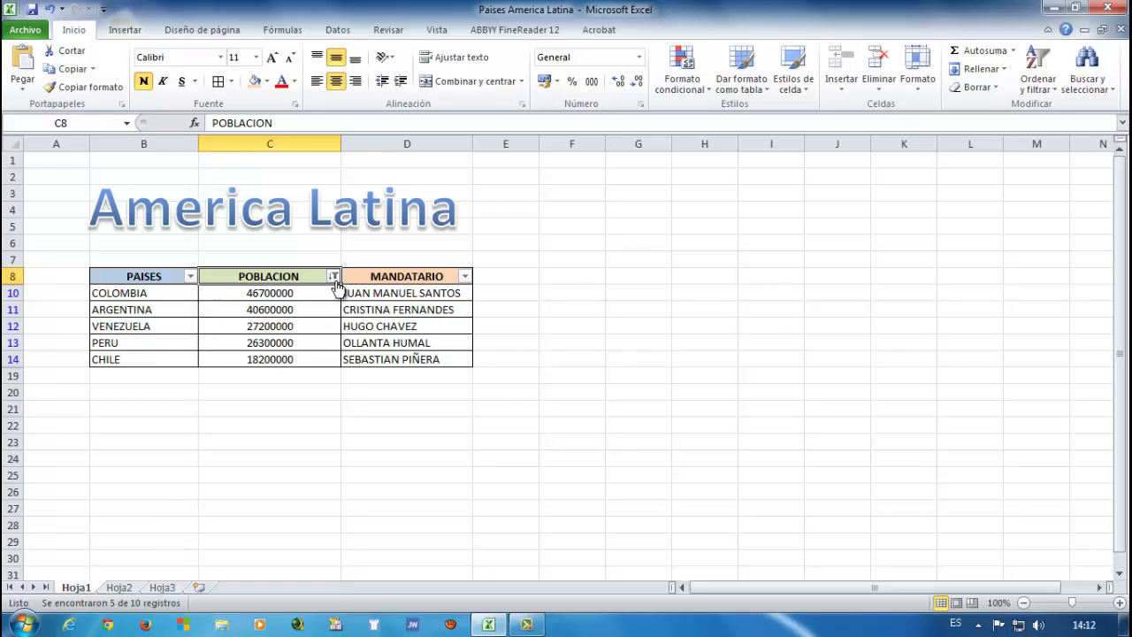
# Clear the POBLACION range filter so BRASIL through URUGUAY all reappear
pyautogui.click(335, 278)
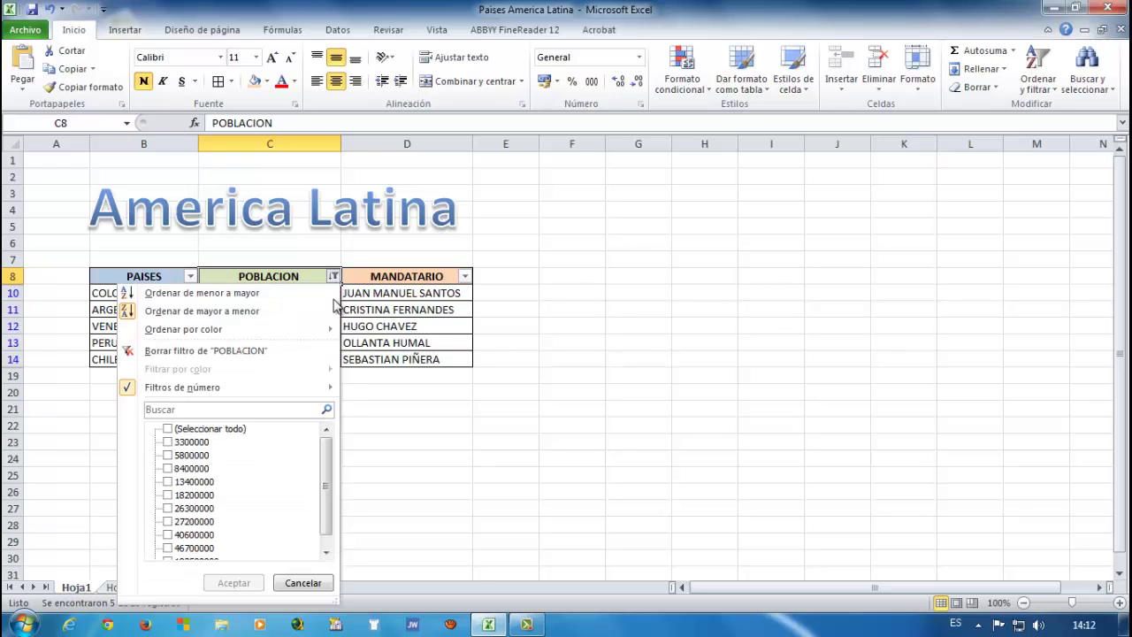
pyautogui.click(313, 351)
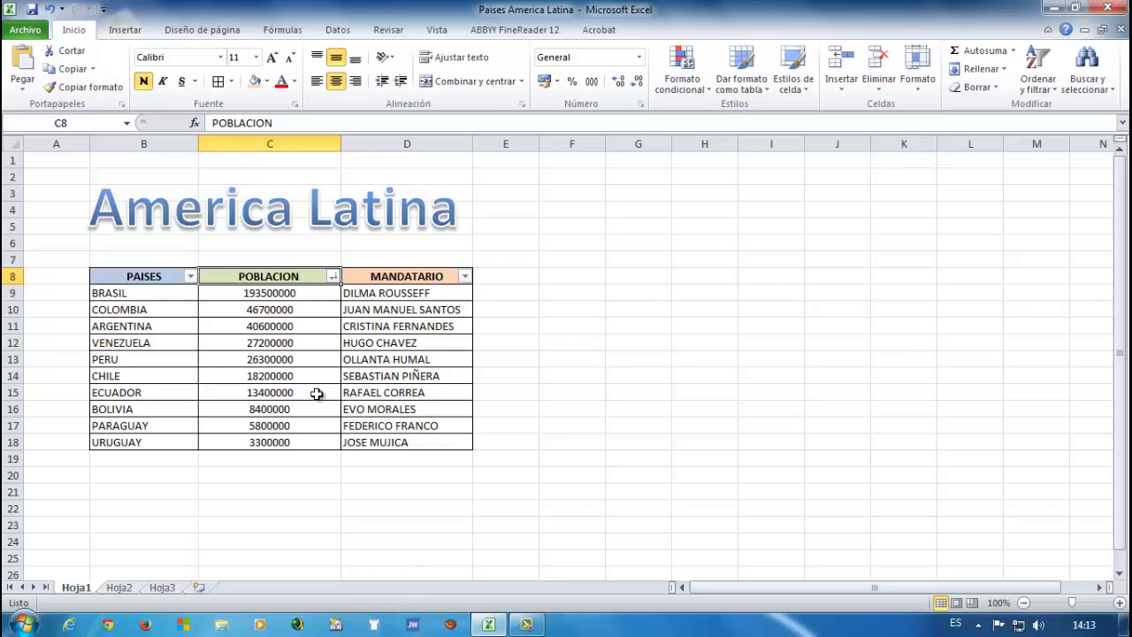
pyautogui.click(333, 276)
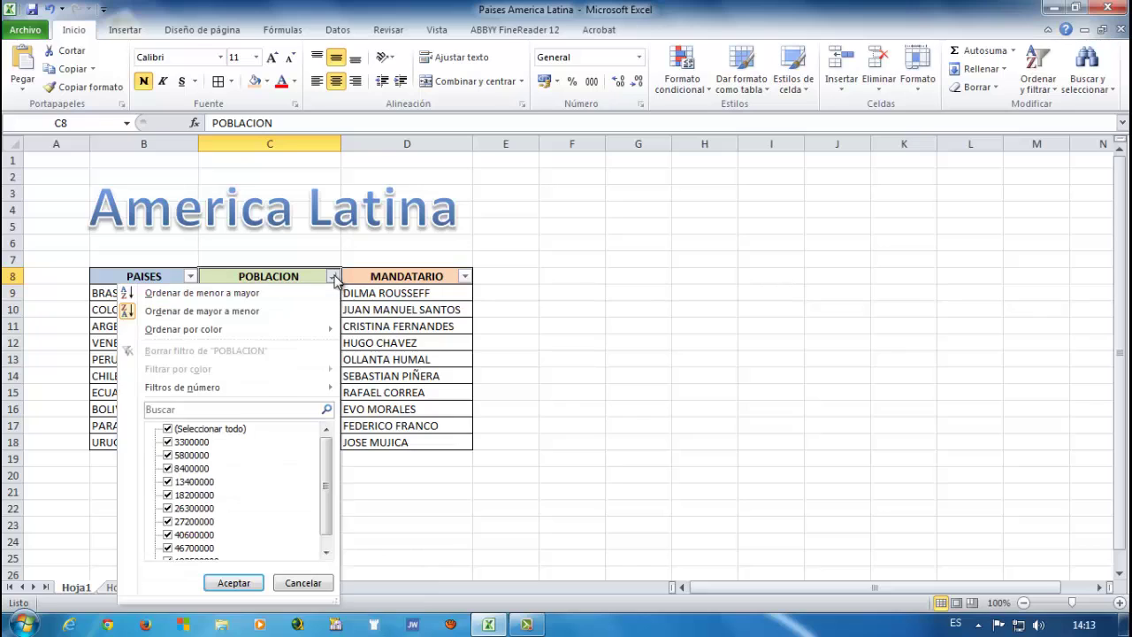
pyautogui.click(168, 430)
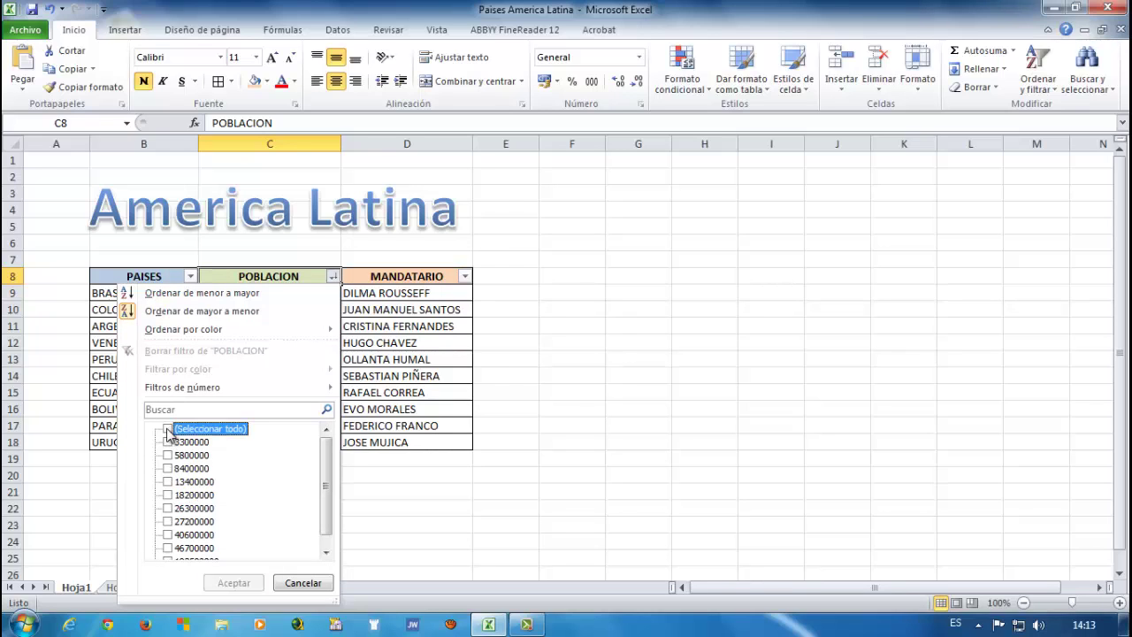
pyautogui.click(168, 522)
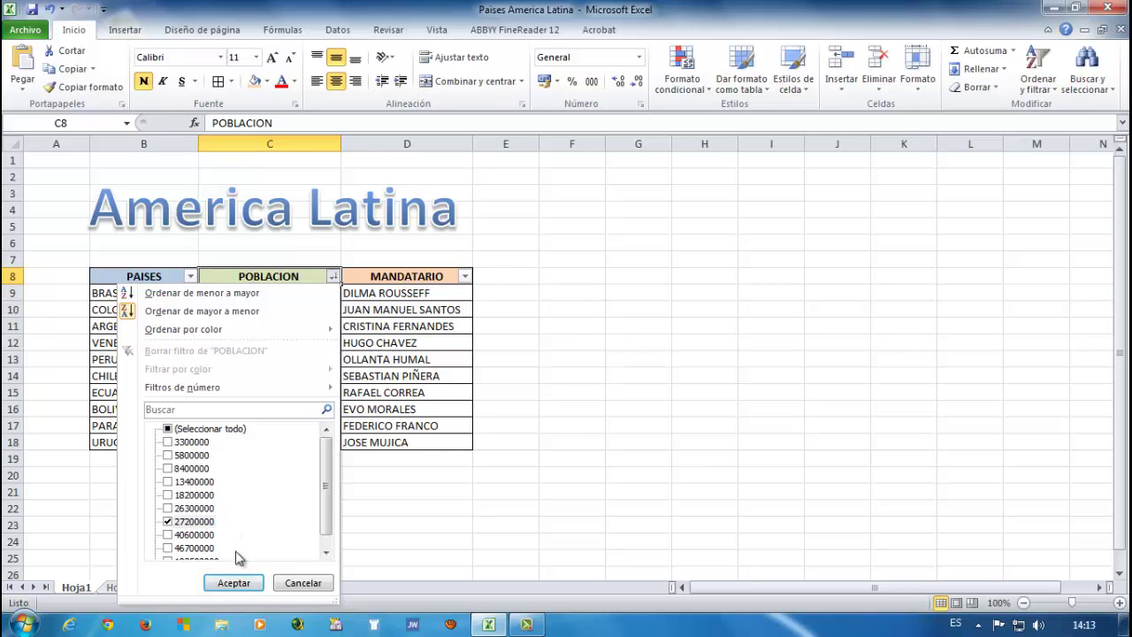
pyautogui.click(234, 583)
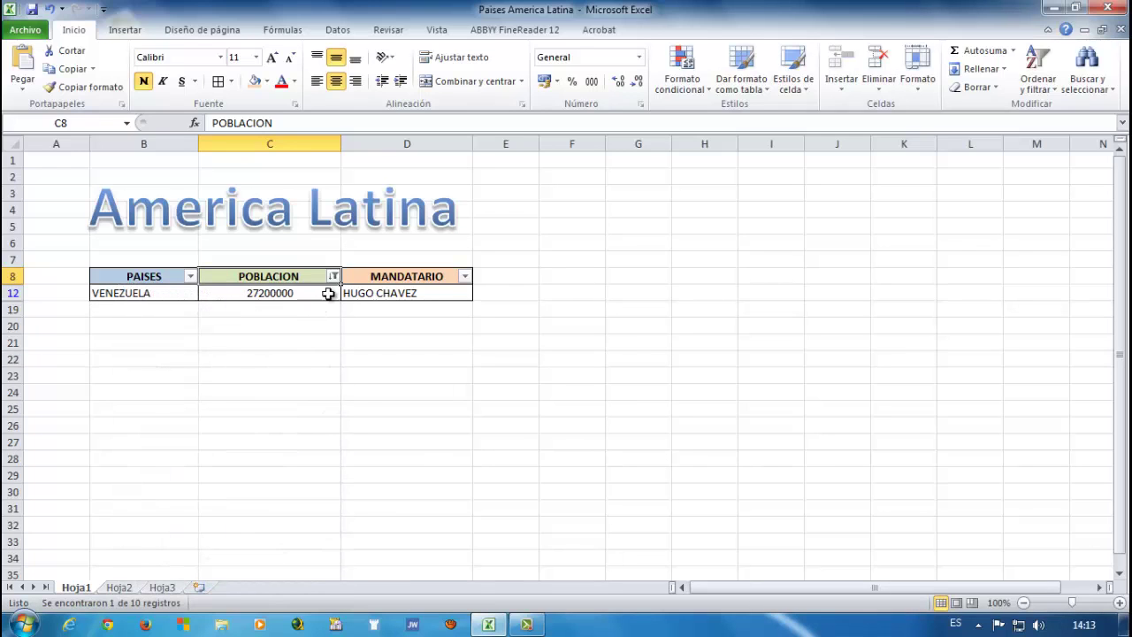
pyautogui.click(333, 276)
pyautogui.click(263, 350)
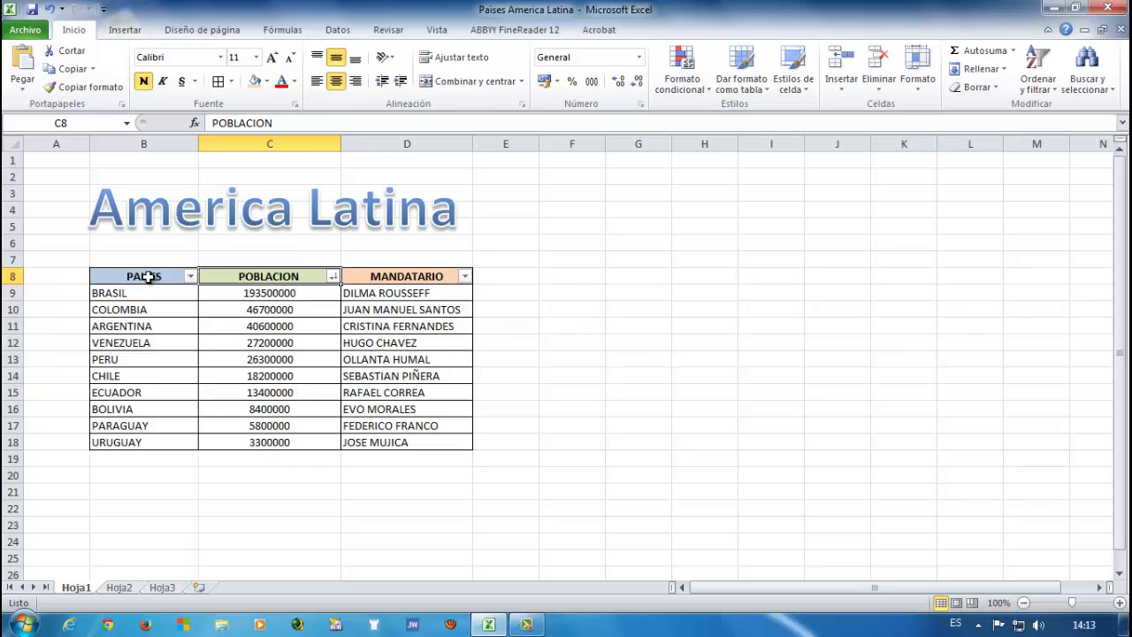
# Copy the table B8:D18 to F8 and widen columns F to H to fit
pyautogui.moveTo(148, 277); pyautogui.dragTo(442, 438)
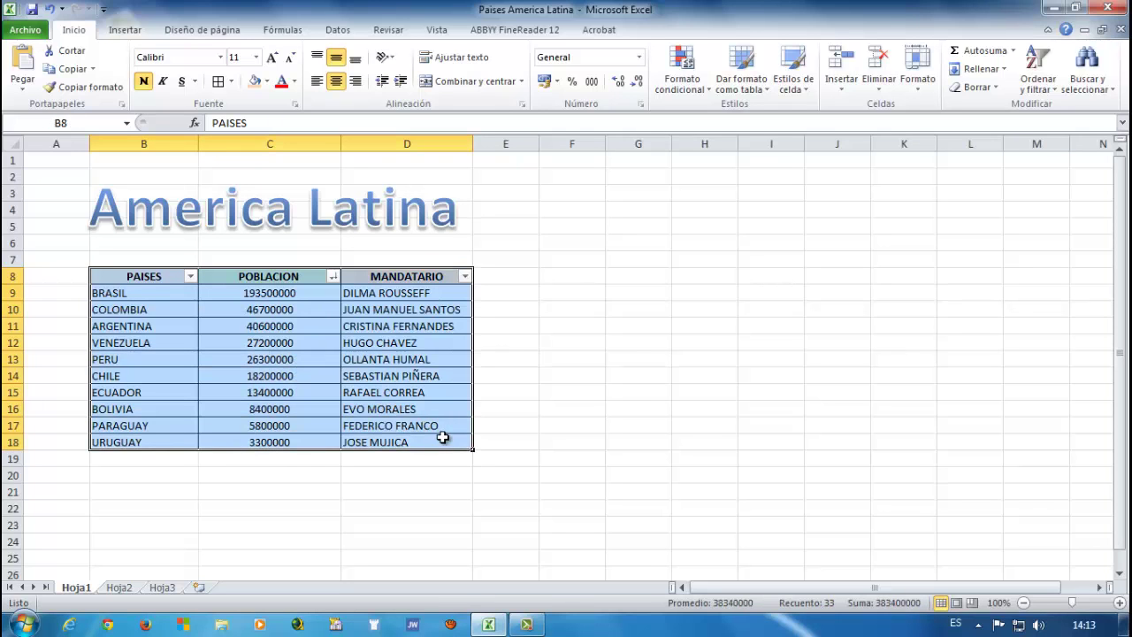
pyautogui.hotkey('ctrl', 'c')
pyautogui.click(558, 278)
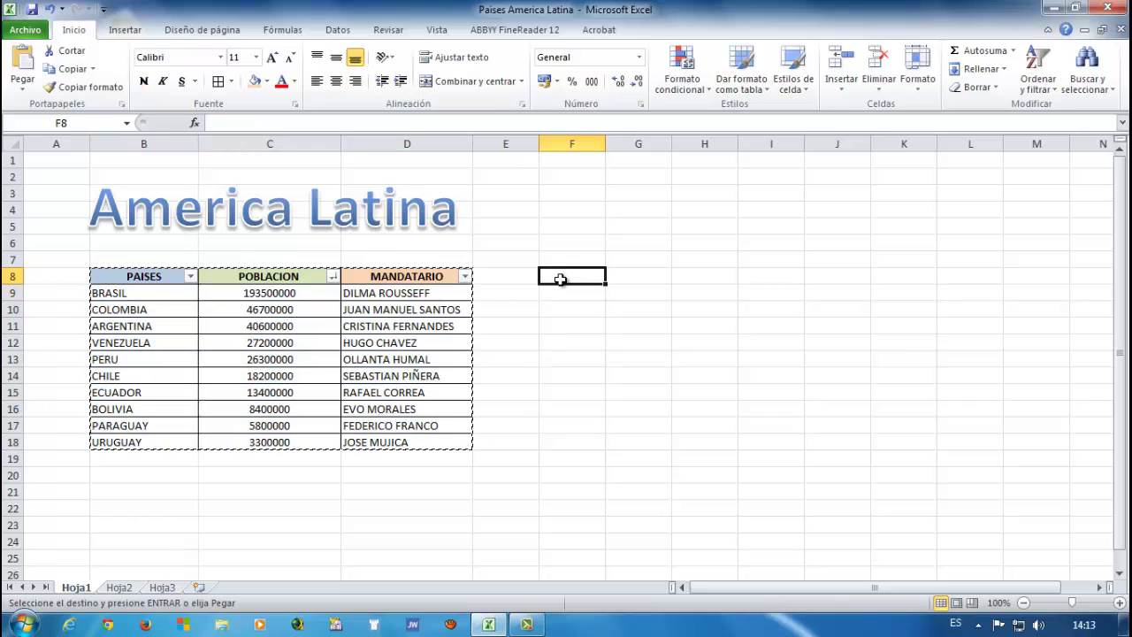
pyautogui.hotkey('ctrl', 'v')
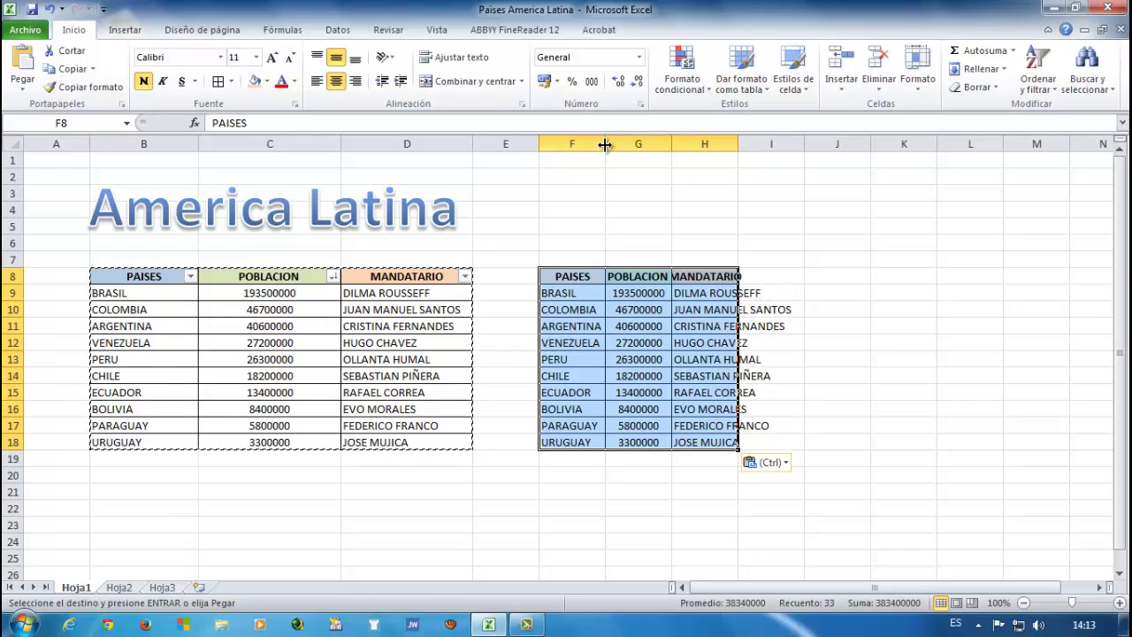
pyautogui.moveTo(605, 145); pyautogui.dragTo(917, 146)
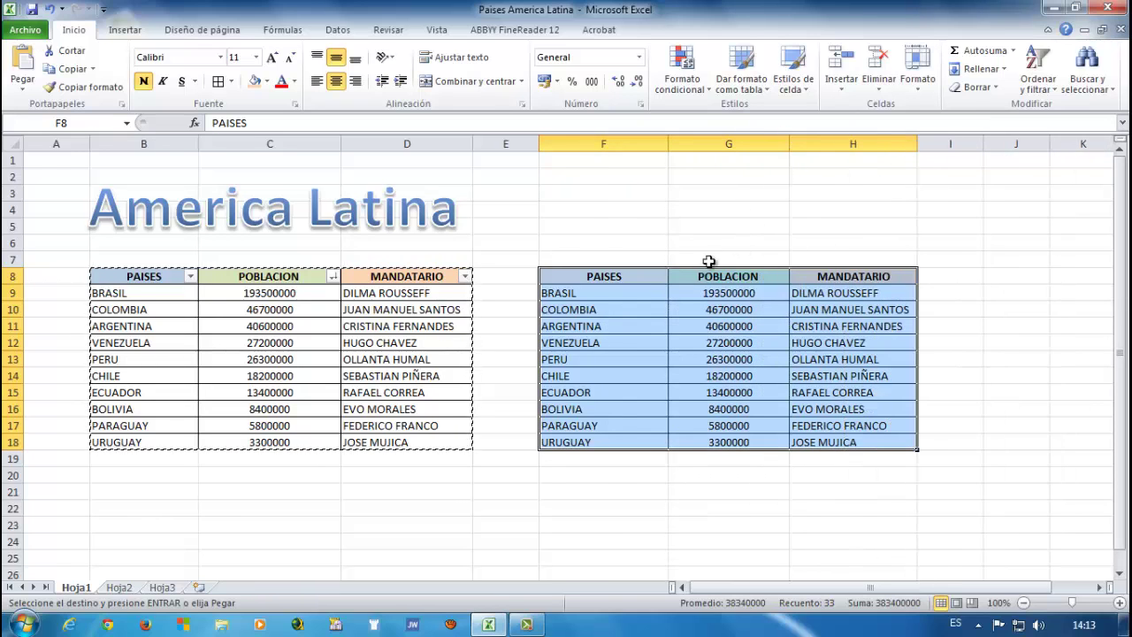
pyautogui.press('Escape')
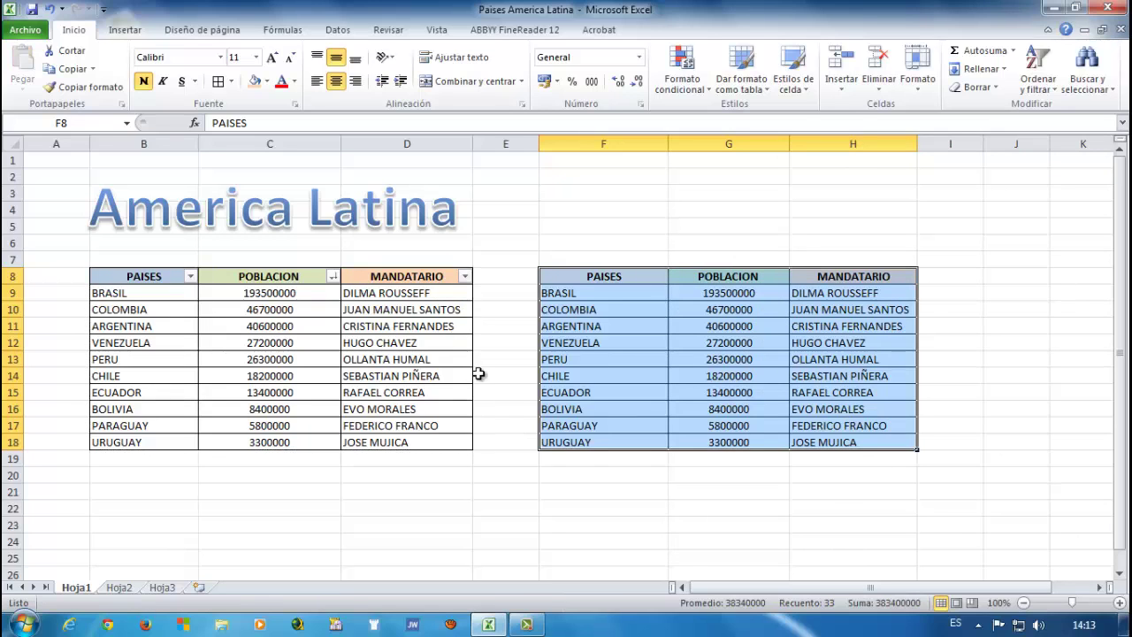
pyautogui.click(520, 421)
# Drag the America Latina WordArt title right so it sits centred above both tables
pyautogui.click(358, 230)
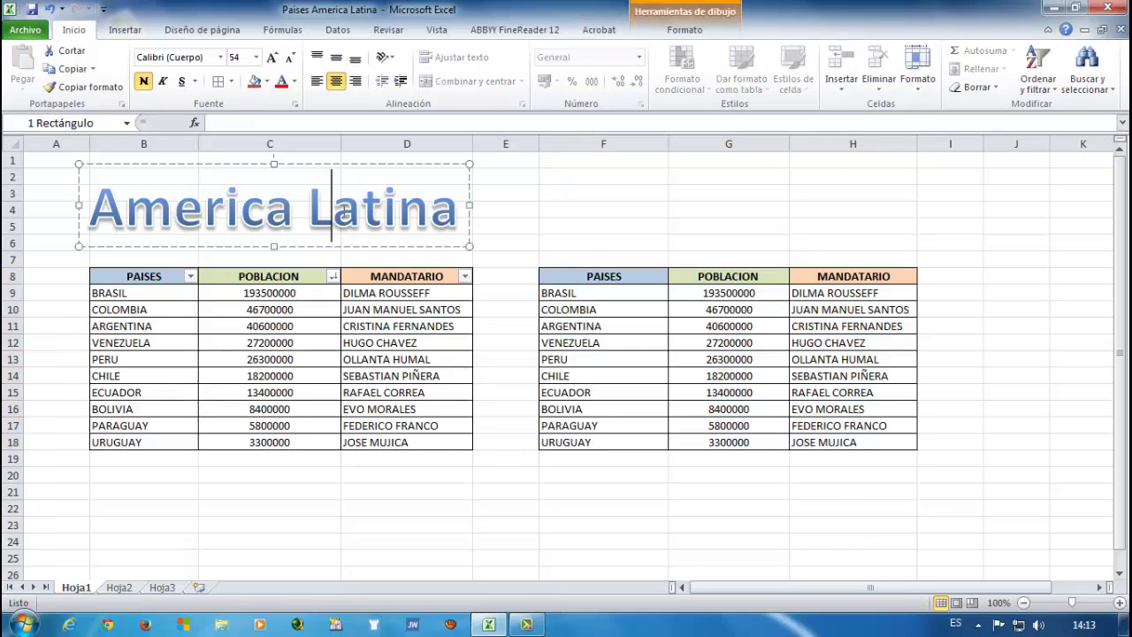
pyautogui.moveTo(320, 163); pyautogui.dragTo(571, 157)
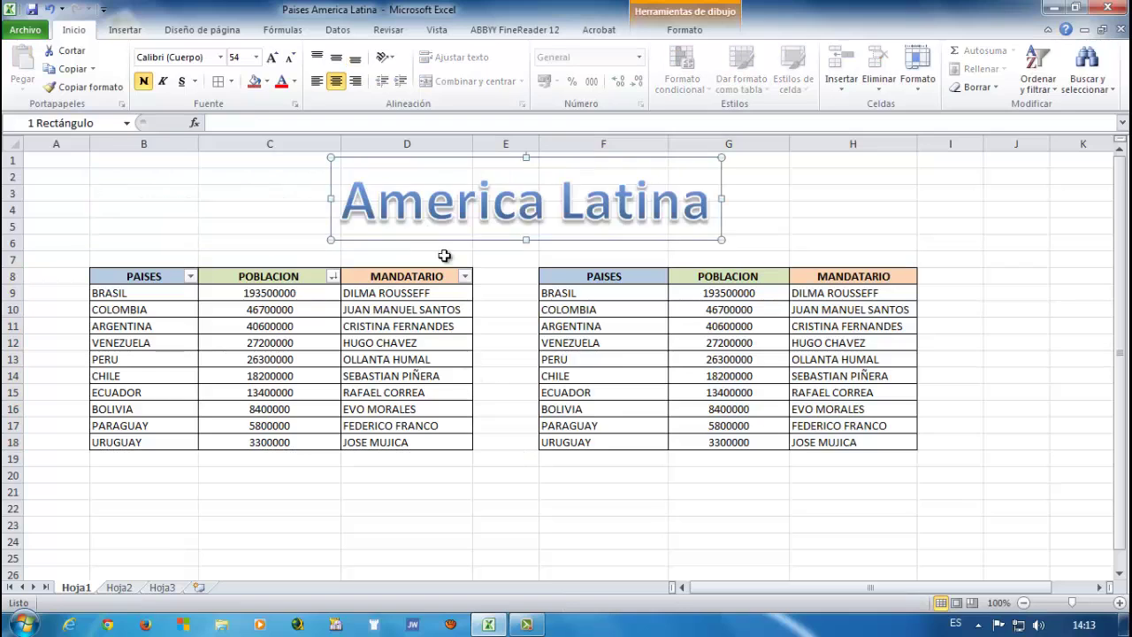
pyautogui.click(769, 276)
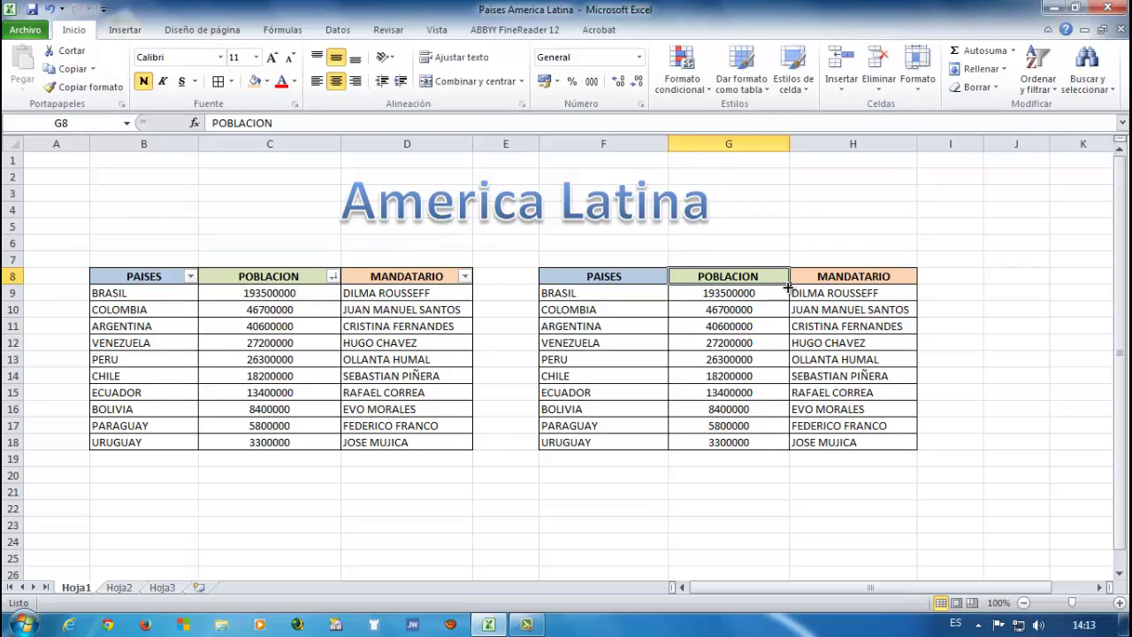
# Move the AutoFilter from the original table onto the copy's PAISES, POBLACION and MANDATARIO headers
pyautogui.click(1038, 84)
pyautogui.click(1024, 165)
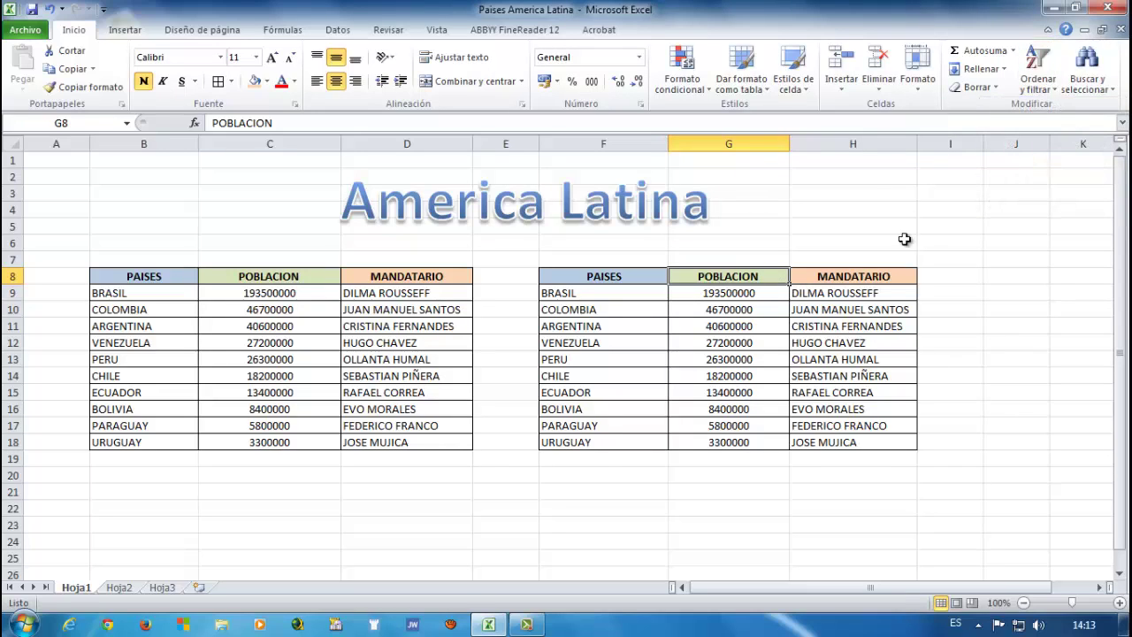
pyautogui.click(1052, 93)
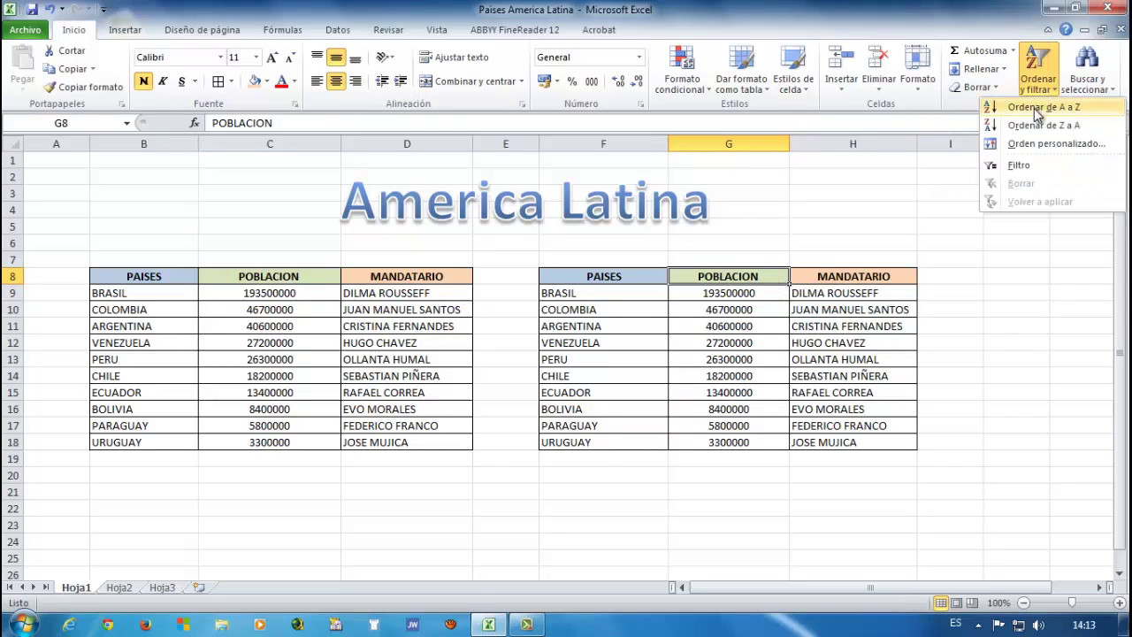
pyautogui.click(1021, 164)
pyautogui.click(324, 280)
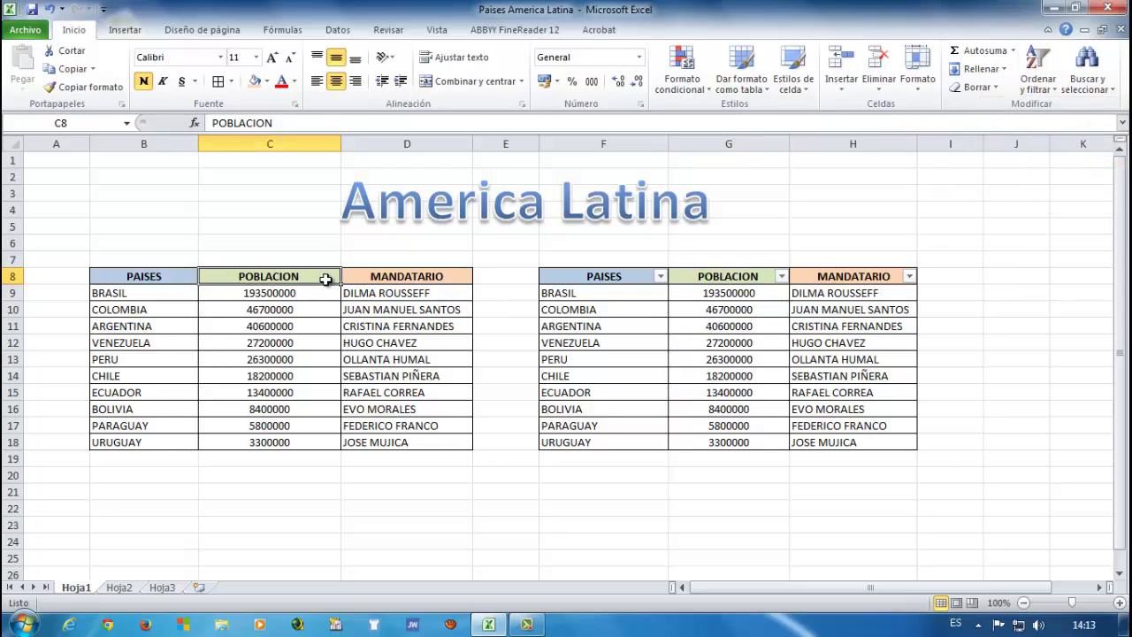
pyautogui.click(1054, 89)
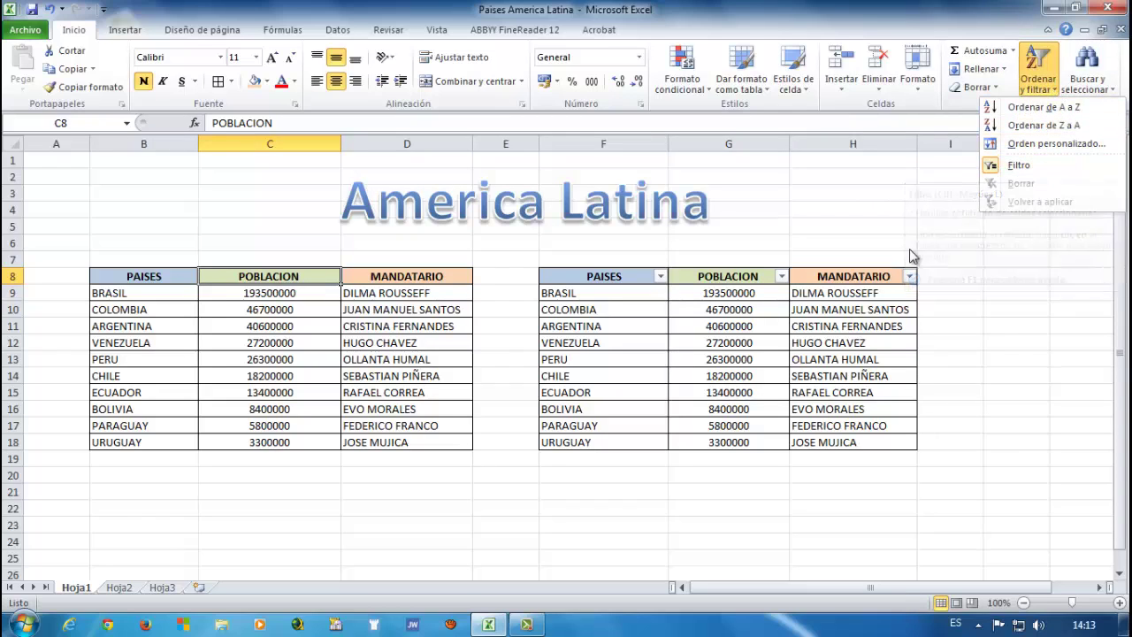
pyautogui.click(869, 253)
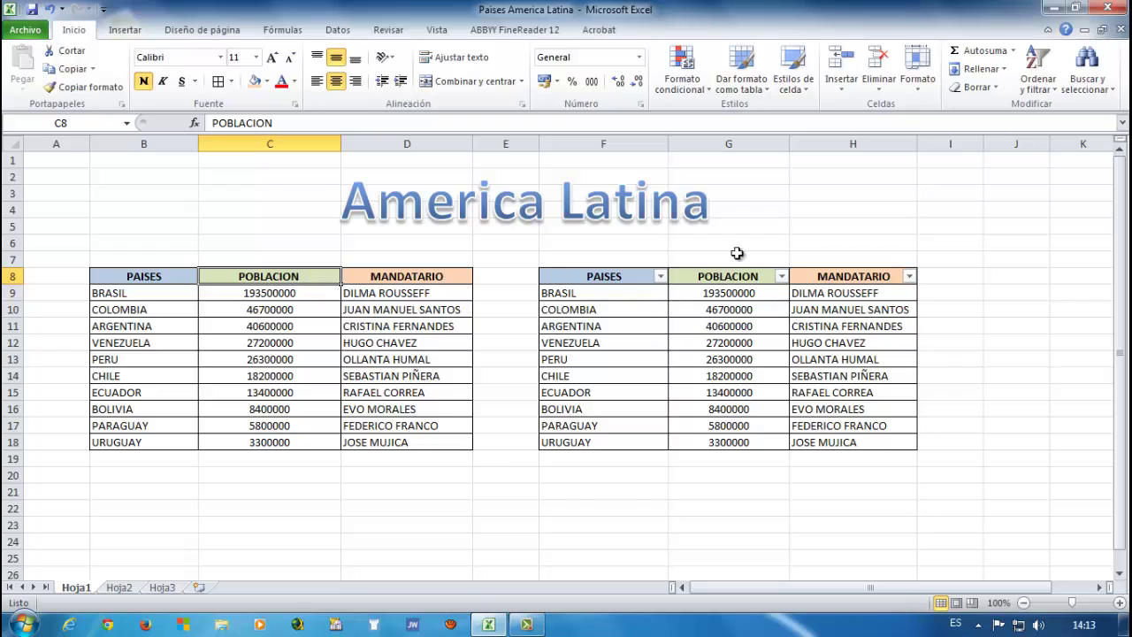
pyautogui.click(781, 277)
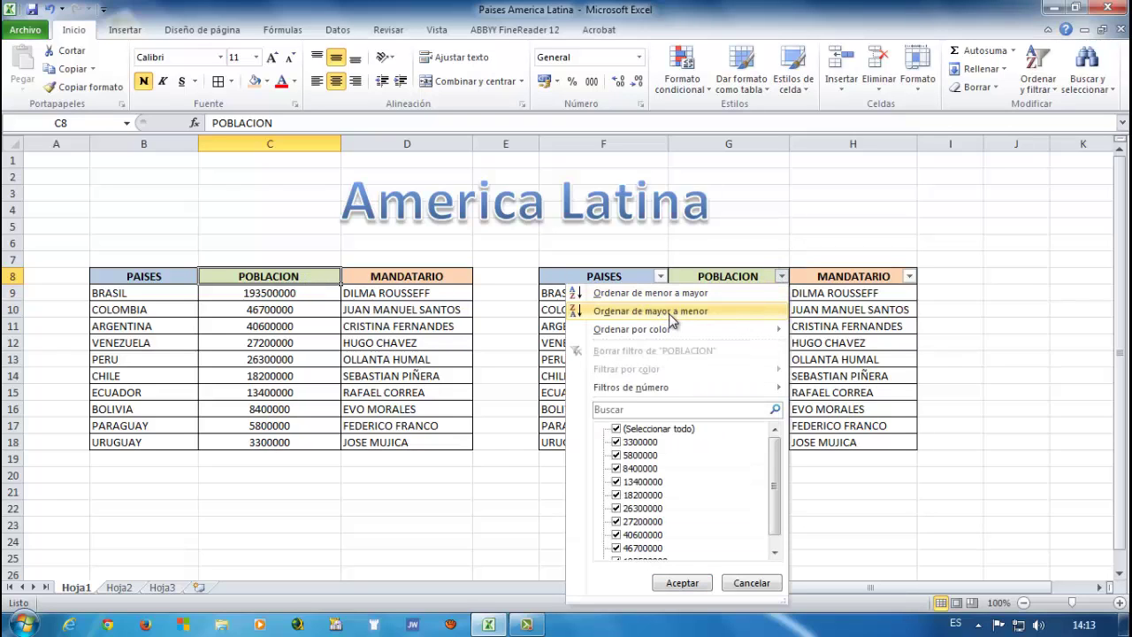
# Sort the copy by POBLACION ascending, URUGUAY first, and compare against the original's populations
pyautogui.click(691, 294)
pyautogui.click(695, 503)
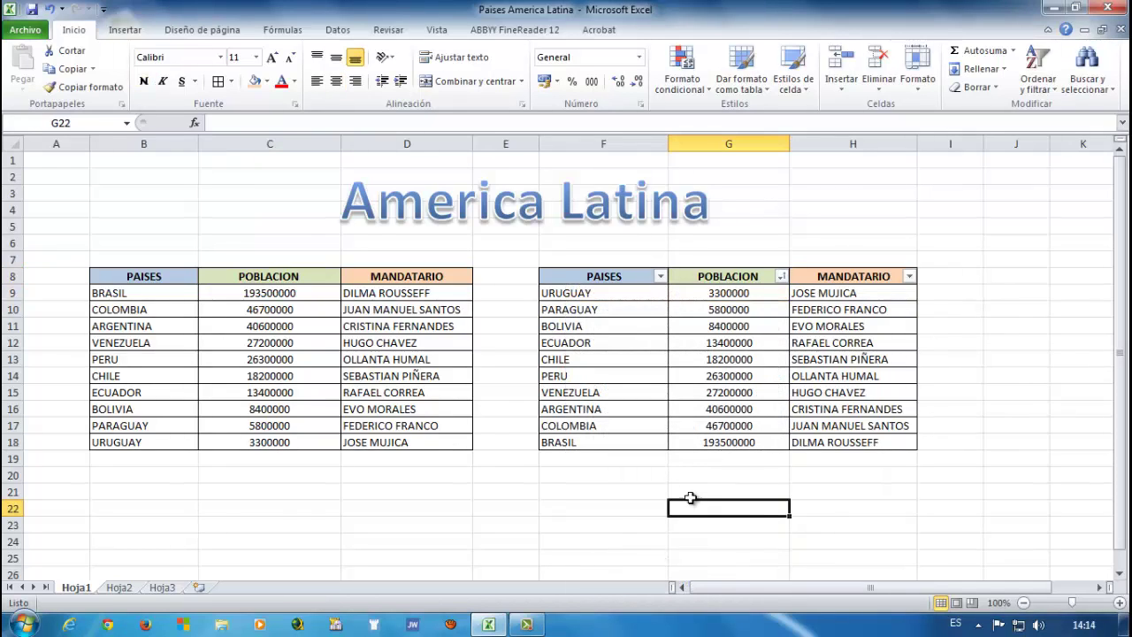
pyautogui.click(281, 304)
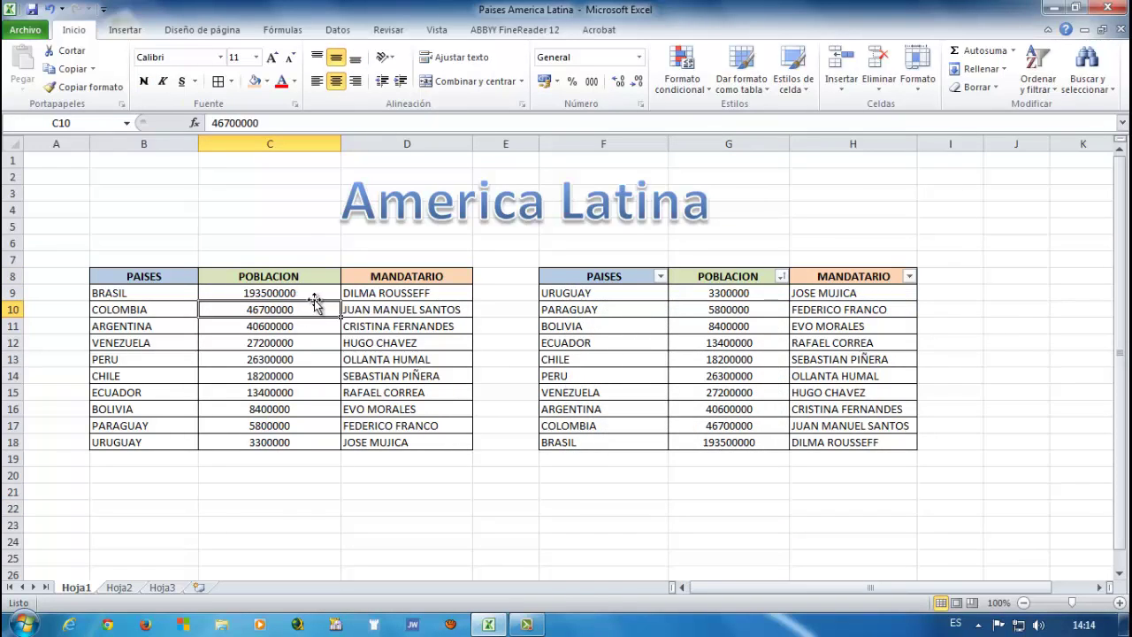
pyautogui.click(337, 296)
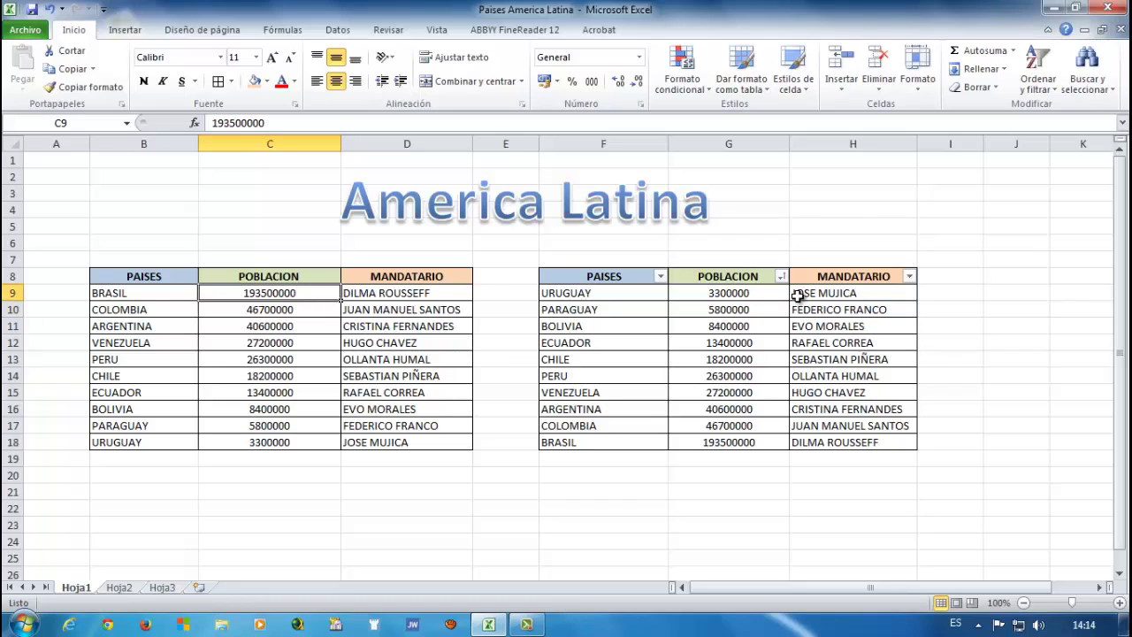
pyautogui.click(767, 294)
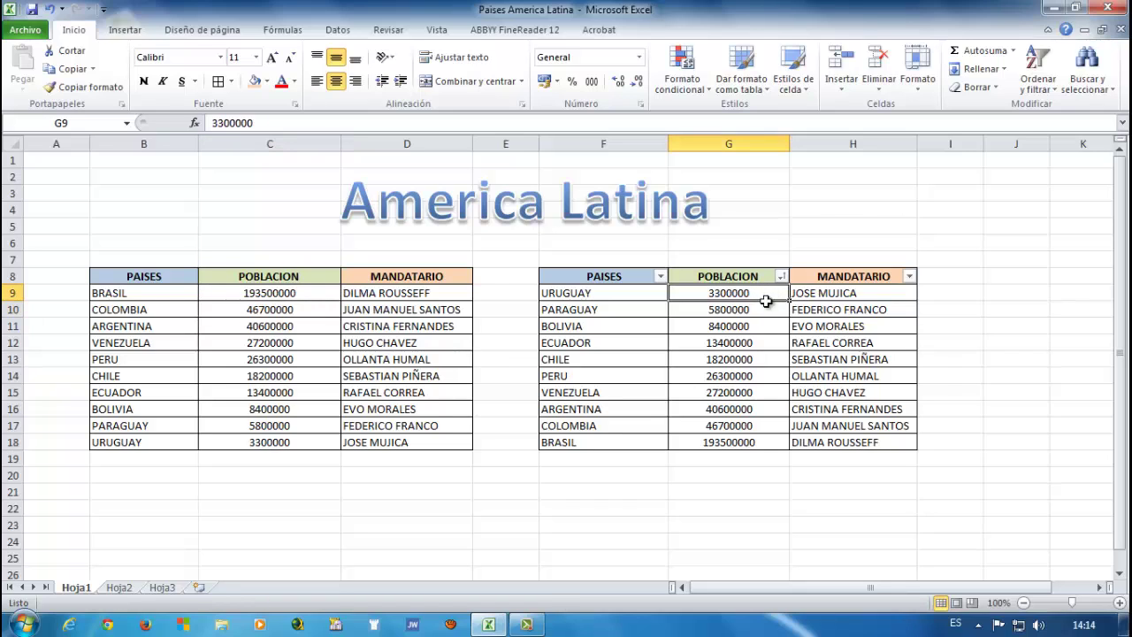